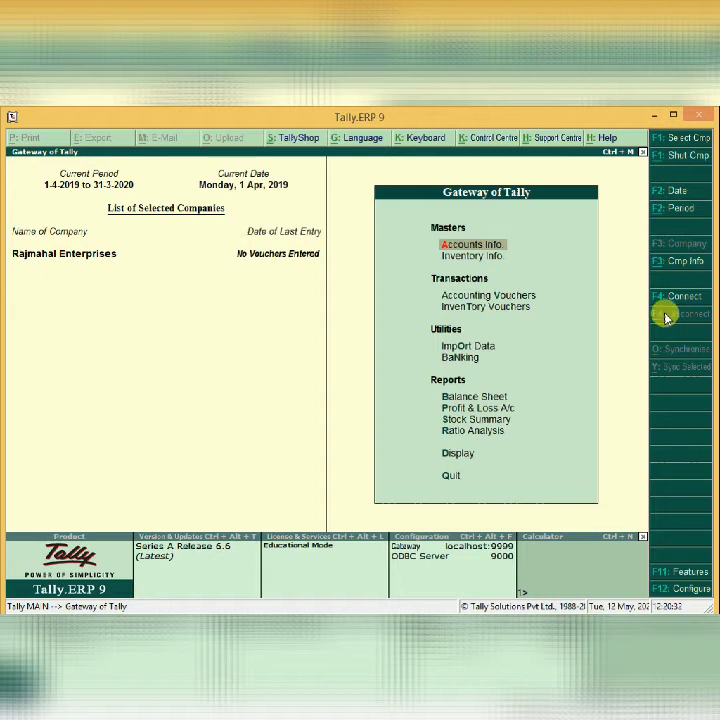
Maximize the Tally.ERP 9 window so it fills the whole screen.
left_click(675, 117)
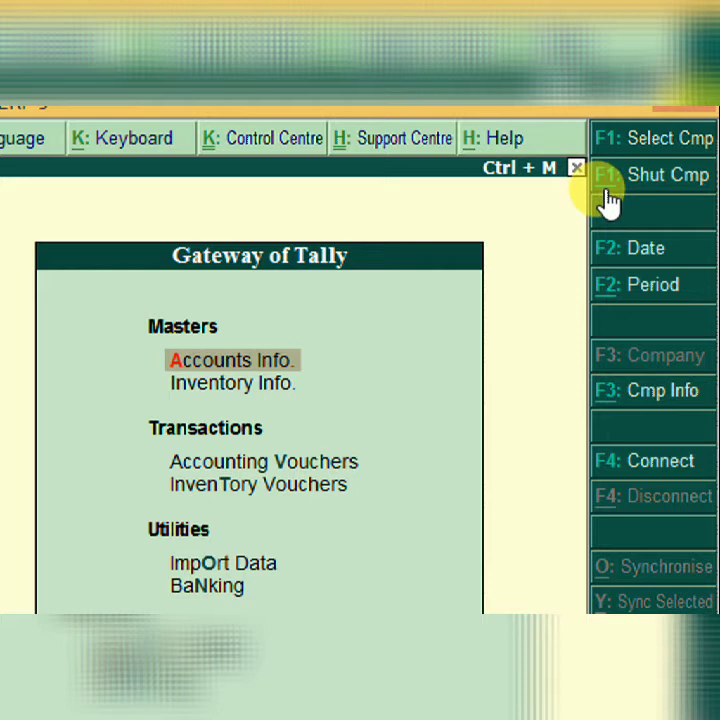
left_click(618, 252)
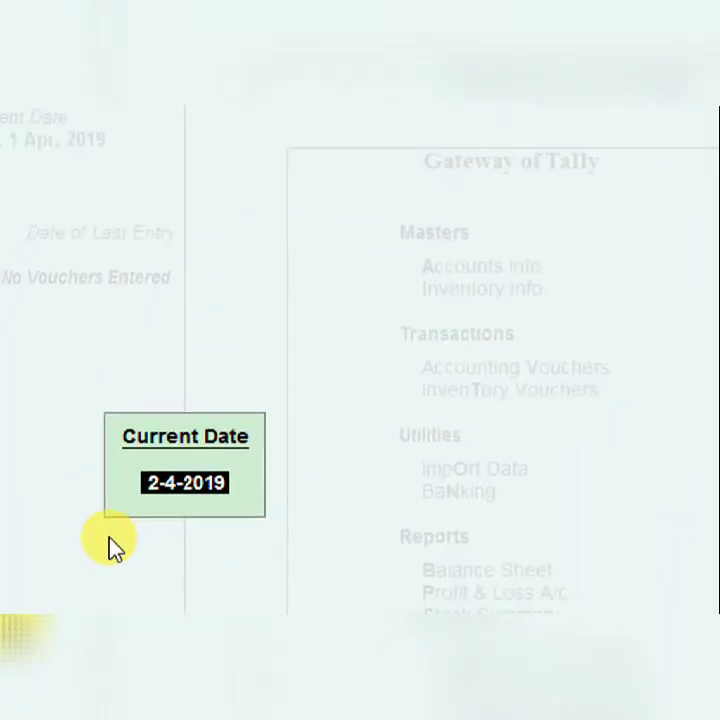
key("BackSpace")
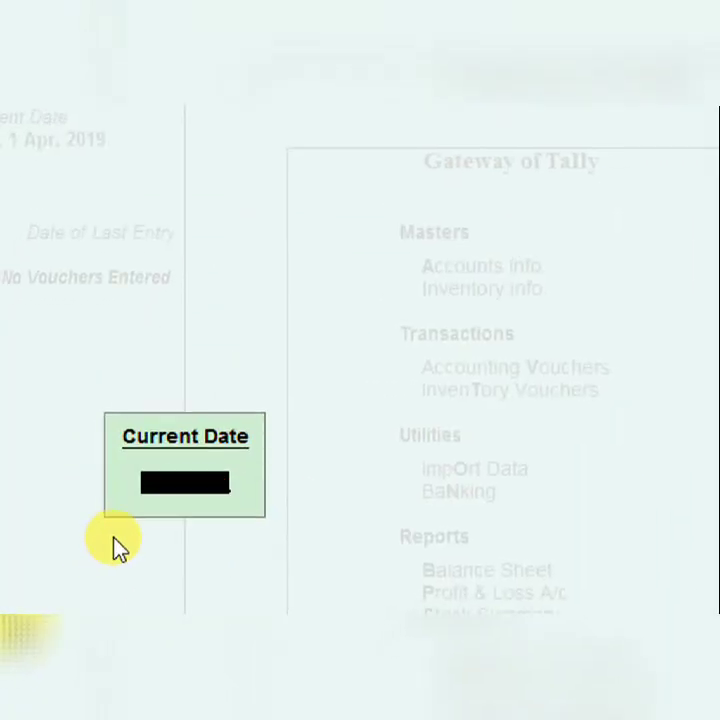
key("Return")
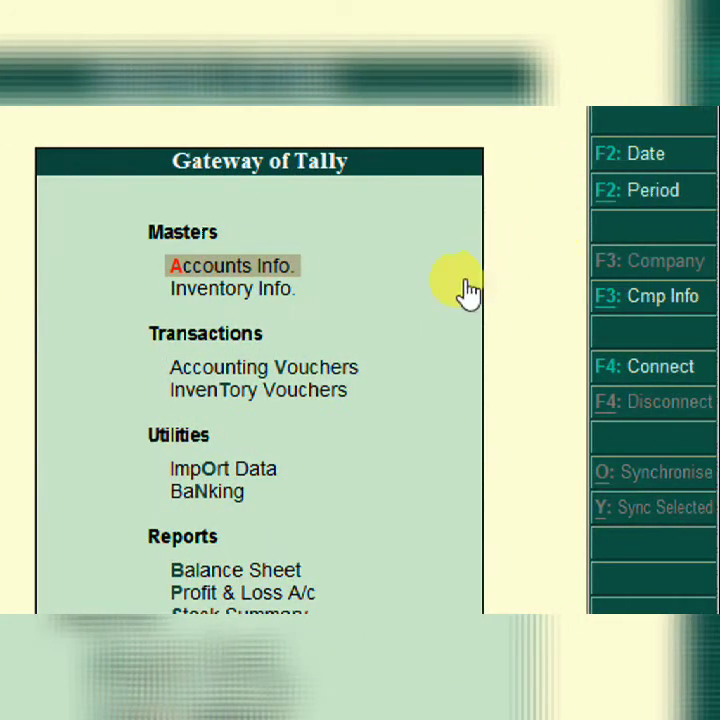
key("alt+F2")
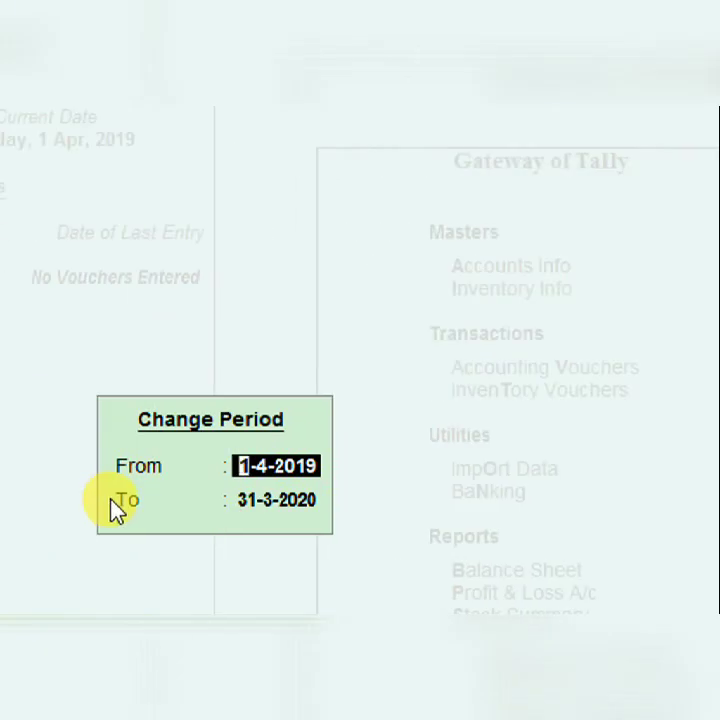
key("Escape")
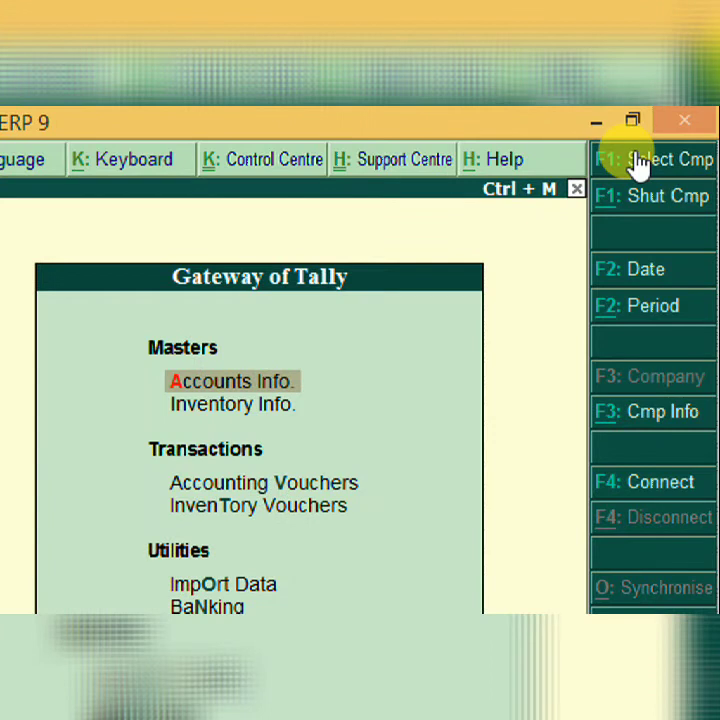
left_click(638, 163)
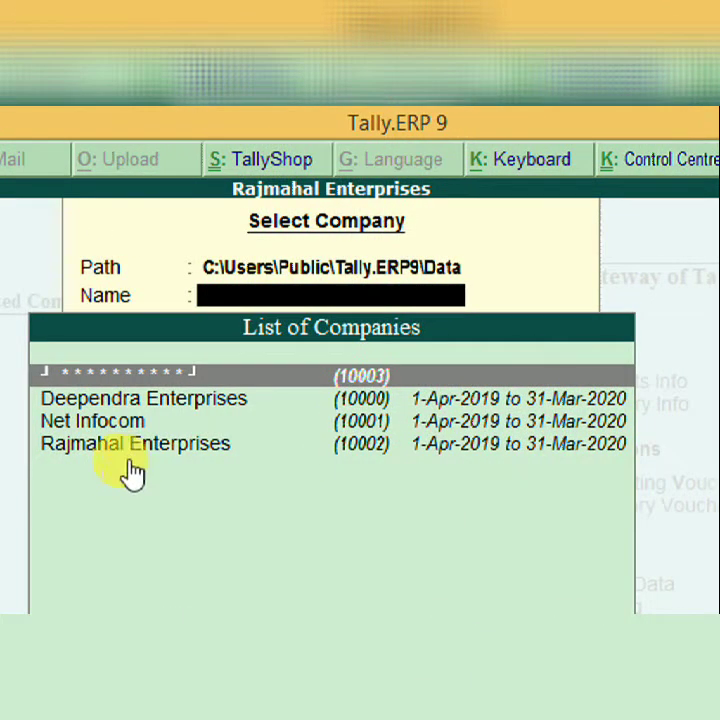
left_click(135, 445)
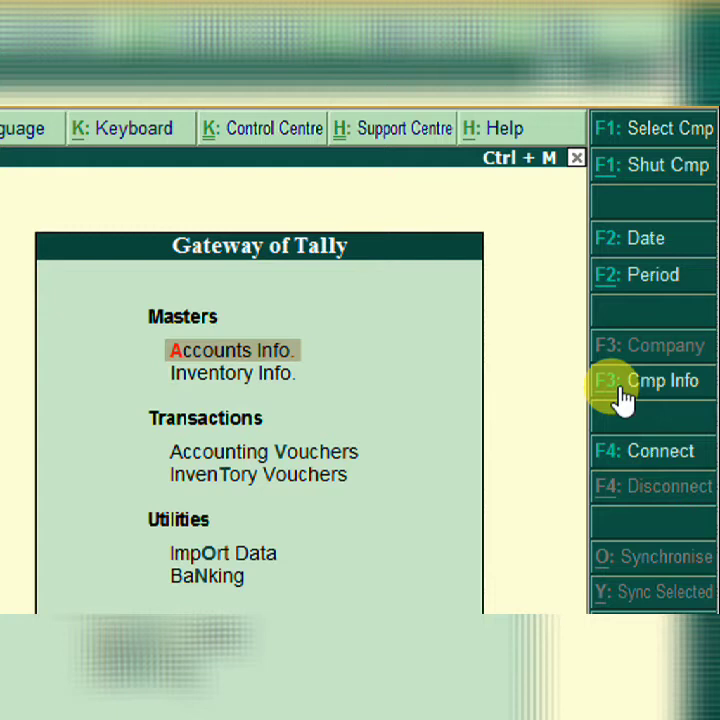
left_click(622, 392)
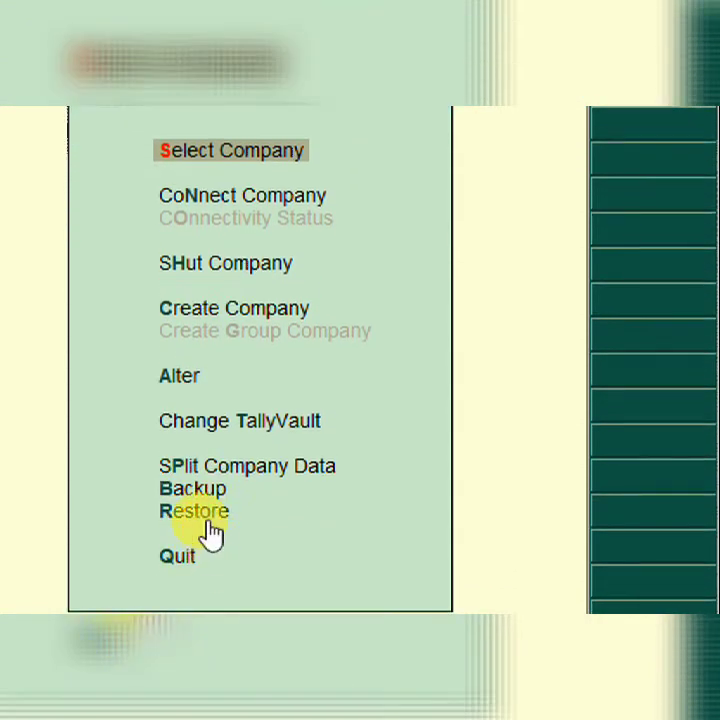
key("Escape")
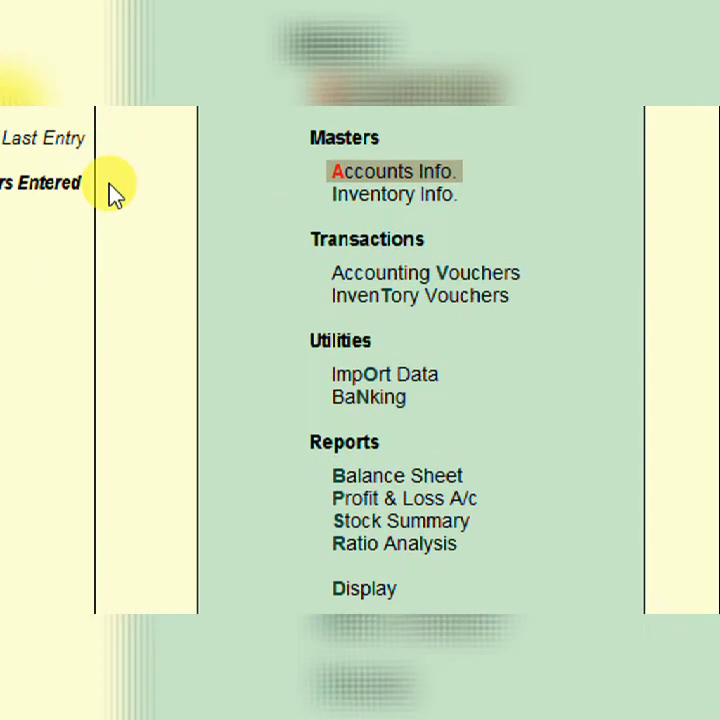
Review the Accounting, Inventory and Statutory & Taxation feature settings under F11 Company Features.
key("F11")
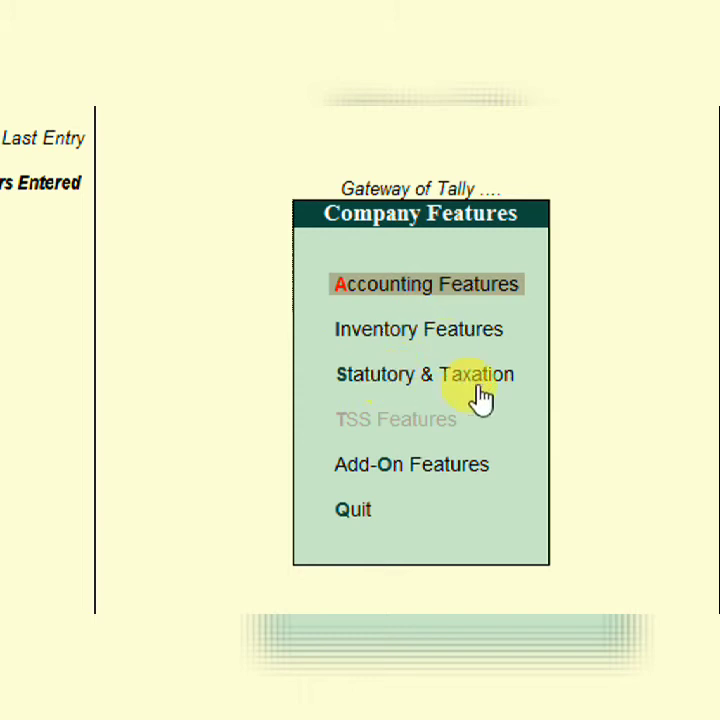
key("Return")
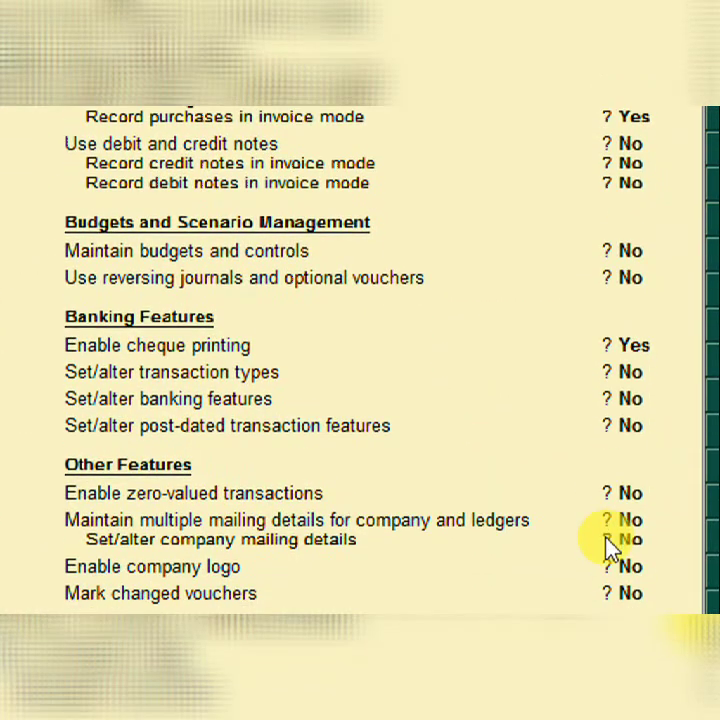
key("F2")
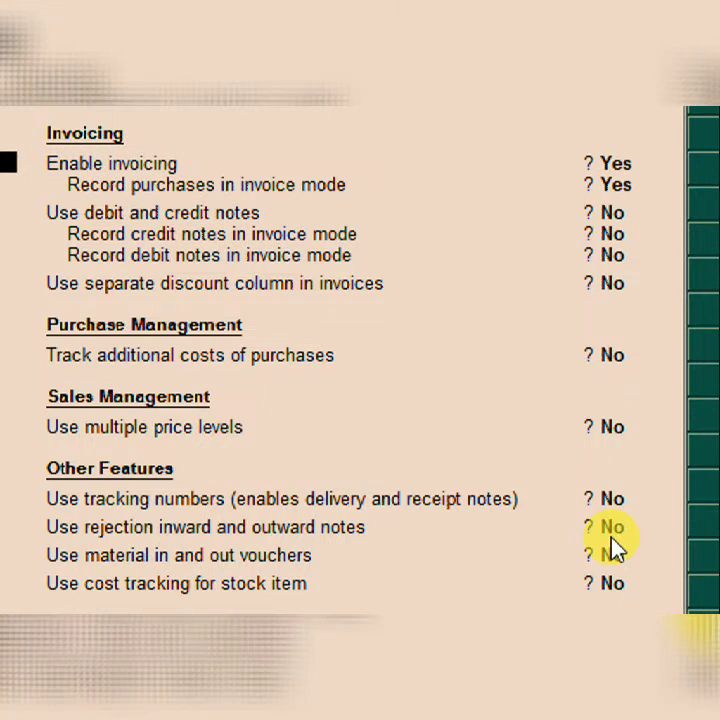
key("F3")
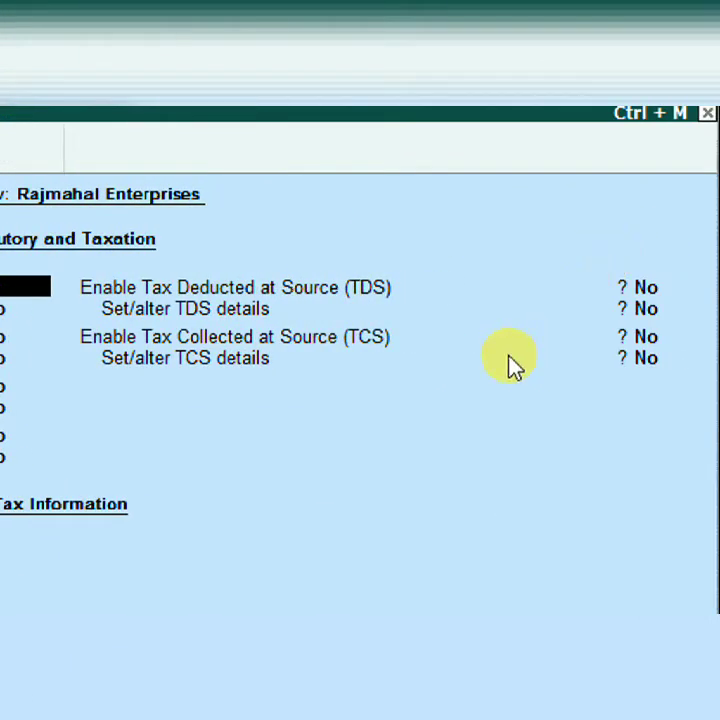
key("ctrl+a")
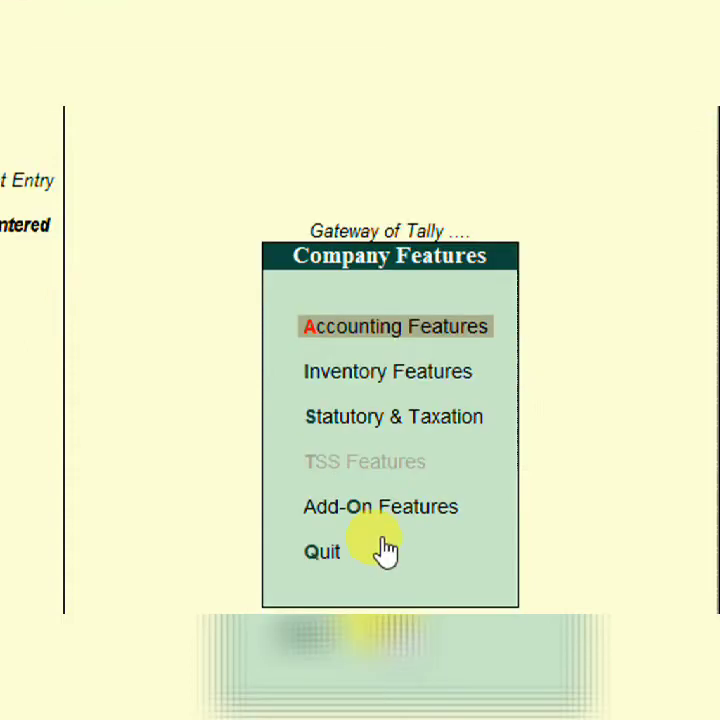
Quit Company Features and confirm the keyboard language remains English.
left_click(385, 550)
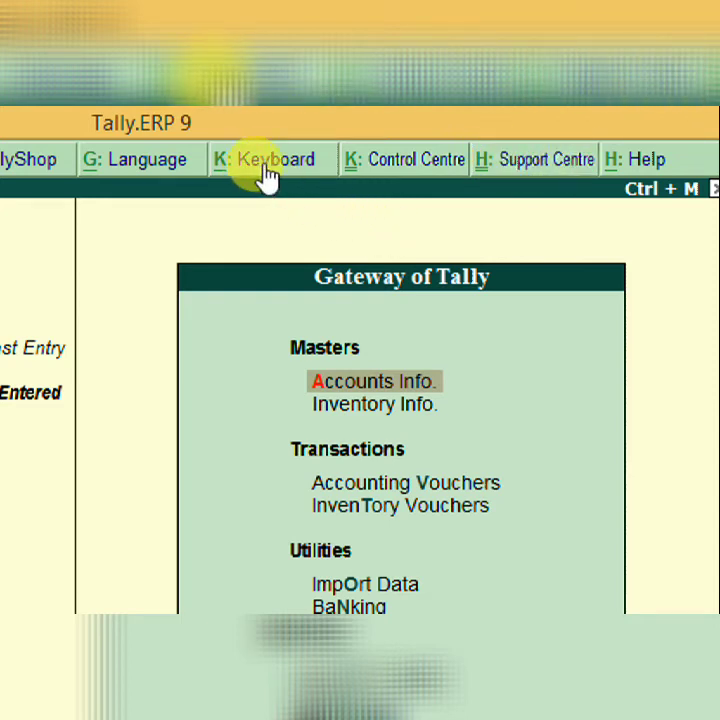
left_click(265, 172)
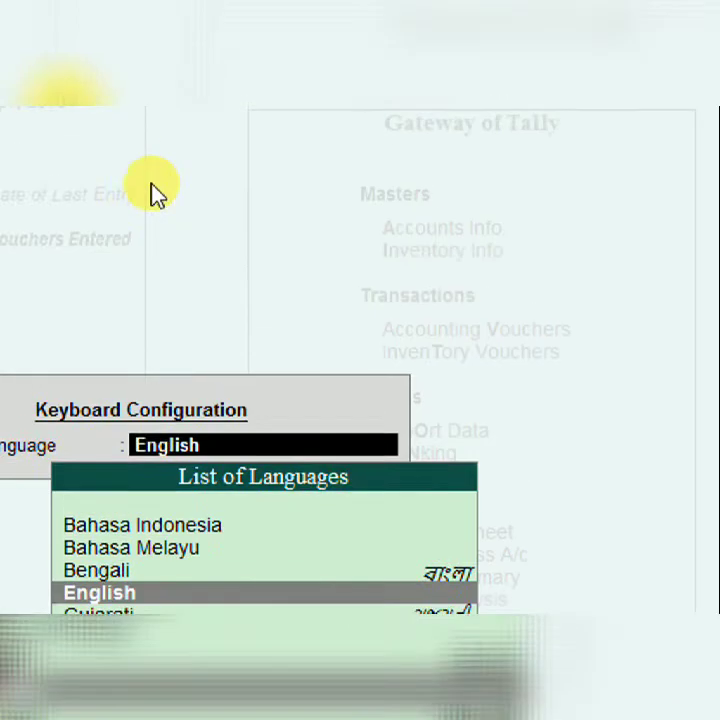
key("Escape")
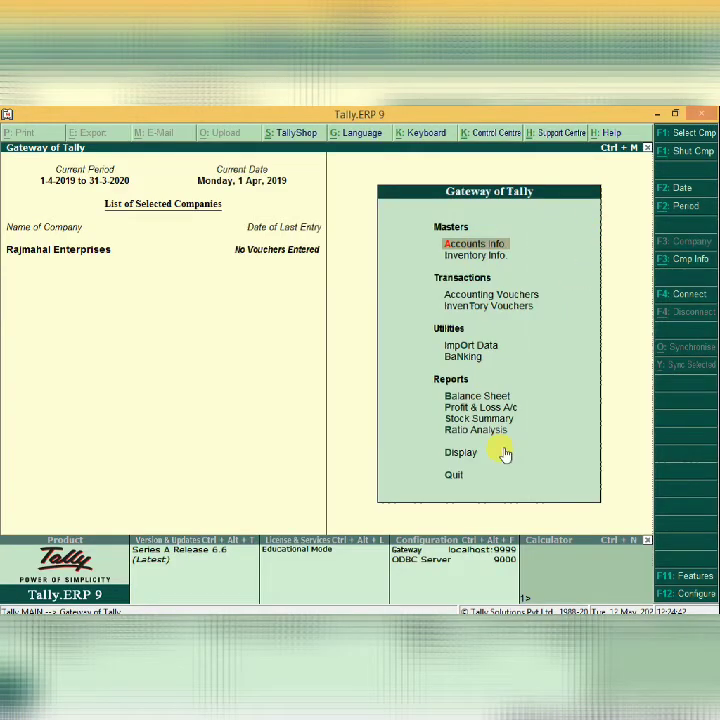
Compute 344+45 in the Ctrl+N calculator, giving 389, then return to the Gateway.
key("ctrl+n")
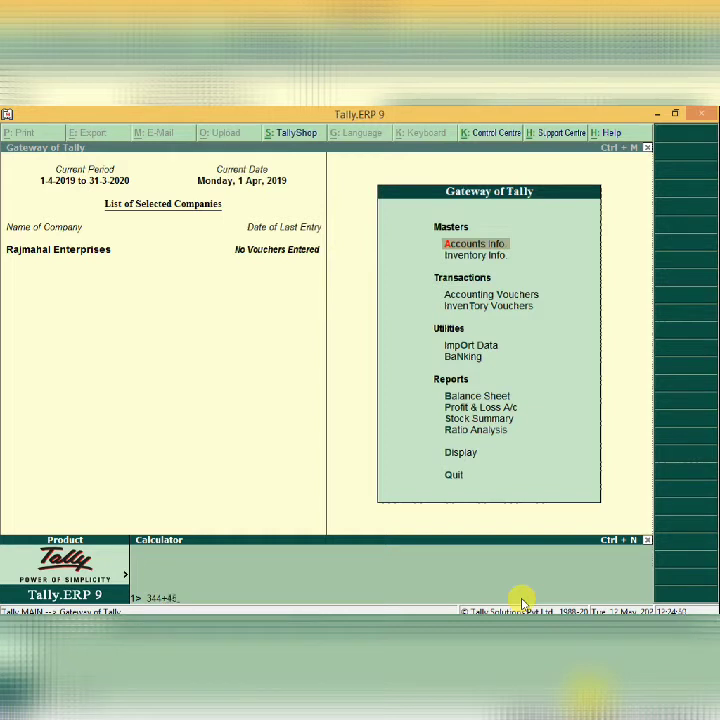
key("Return")
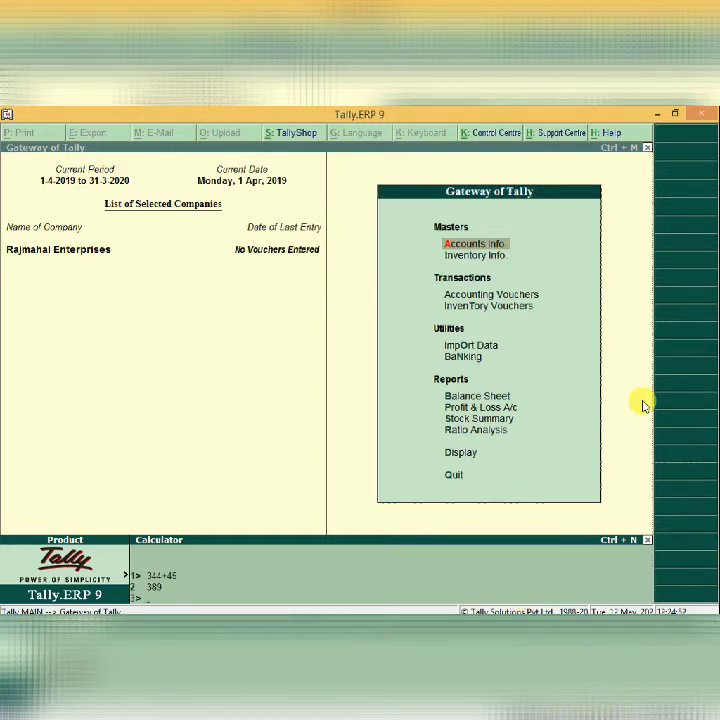
key("ctrl+m")
key("ctrl+n")
key("ctrl+m")
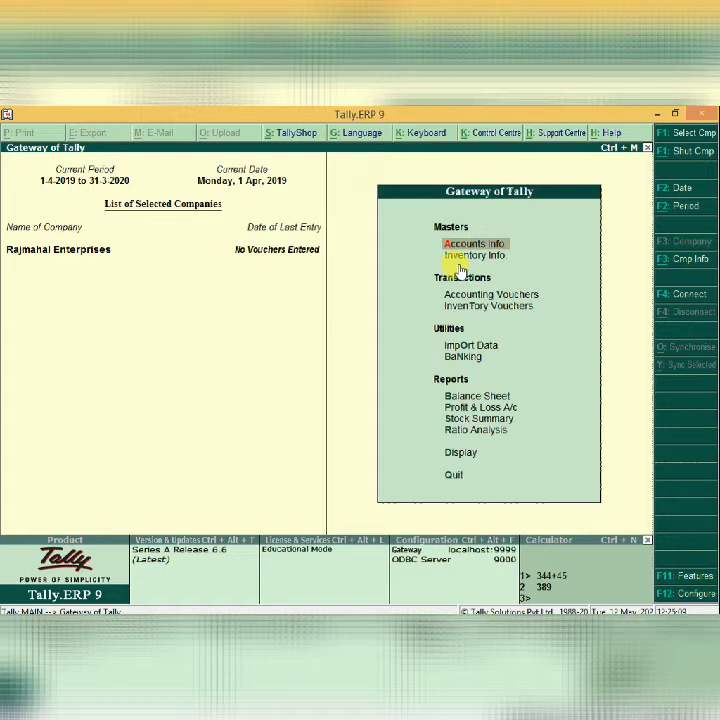
Enter Accounts Info. from the Gateway of Tally to reach Groups, Ledgers and Voucher Types.
key("Return")
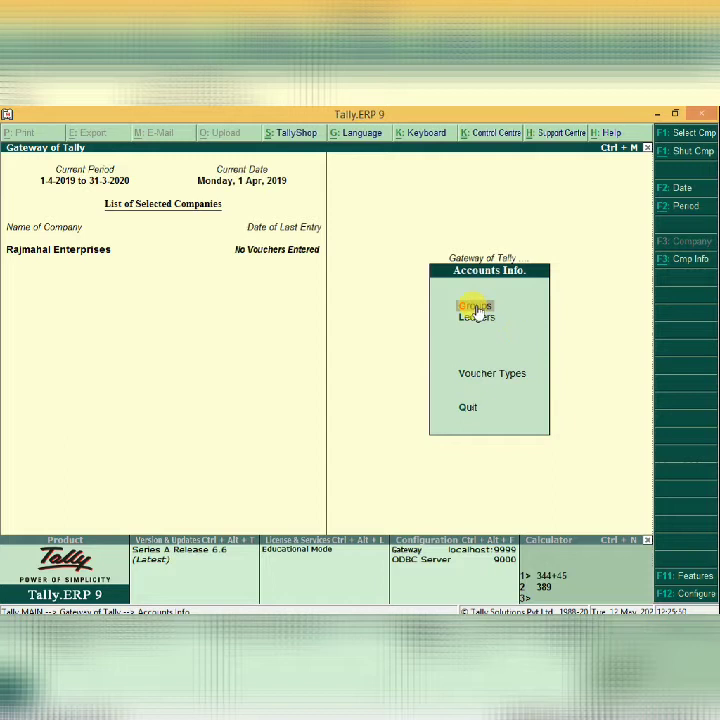
Choose Groups, then Display under Multiple Groups to get the group selection list.
left_click(476, 308)
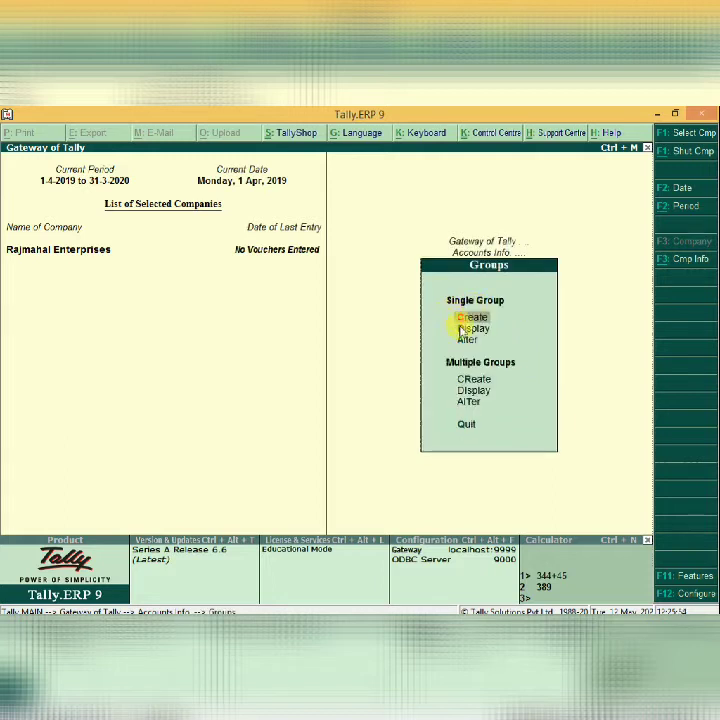
left_click(475, 391)
List all 28 account groups with their parents for All Items, then close the listing.
key("Return")
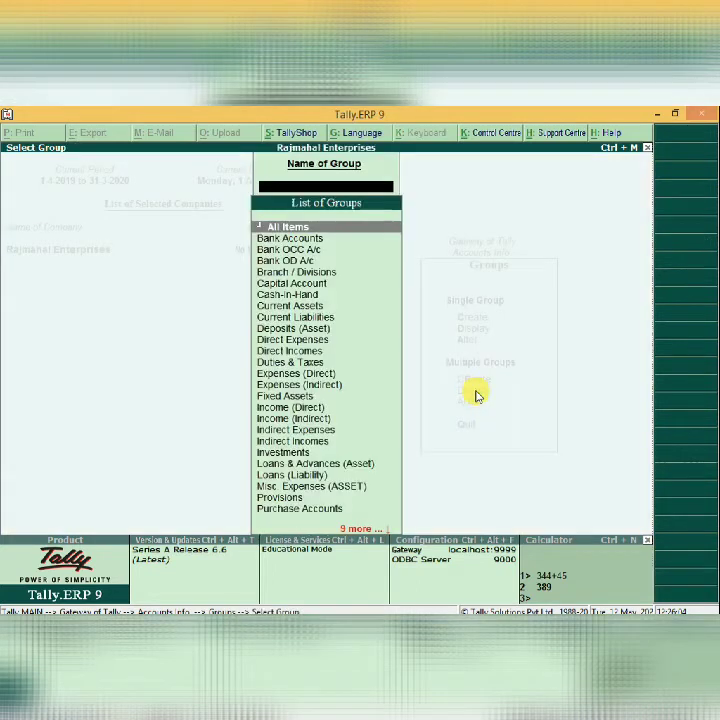
key("Return")
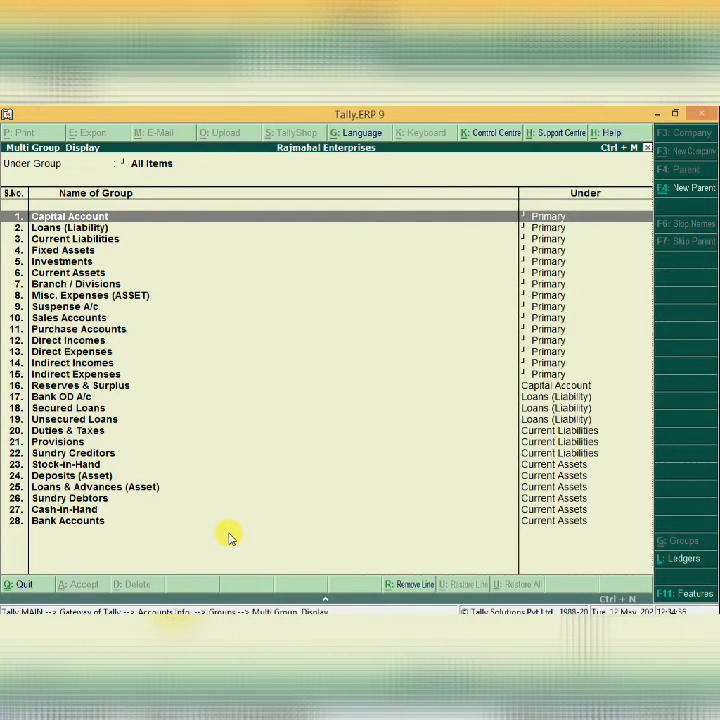
left_click(296, 377)
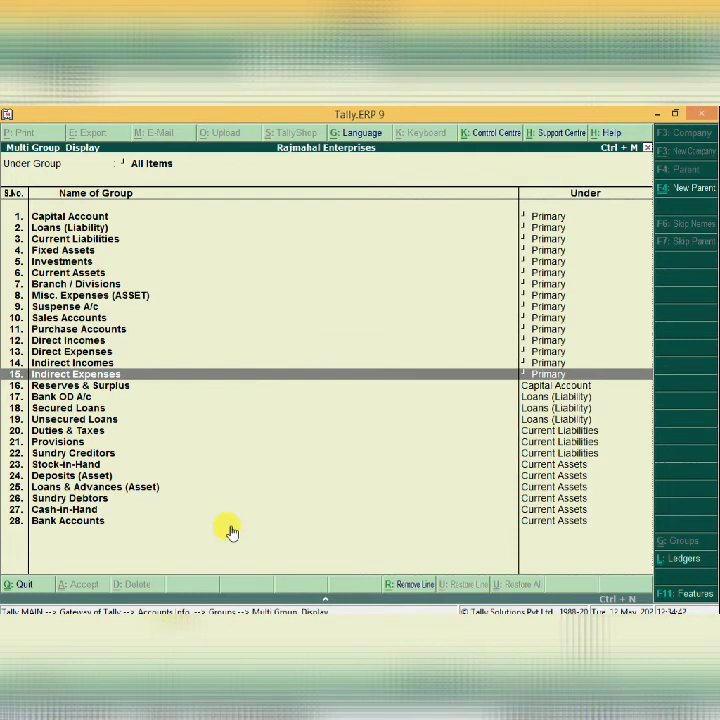
key("Escape")
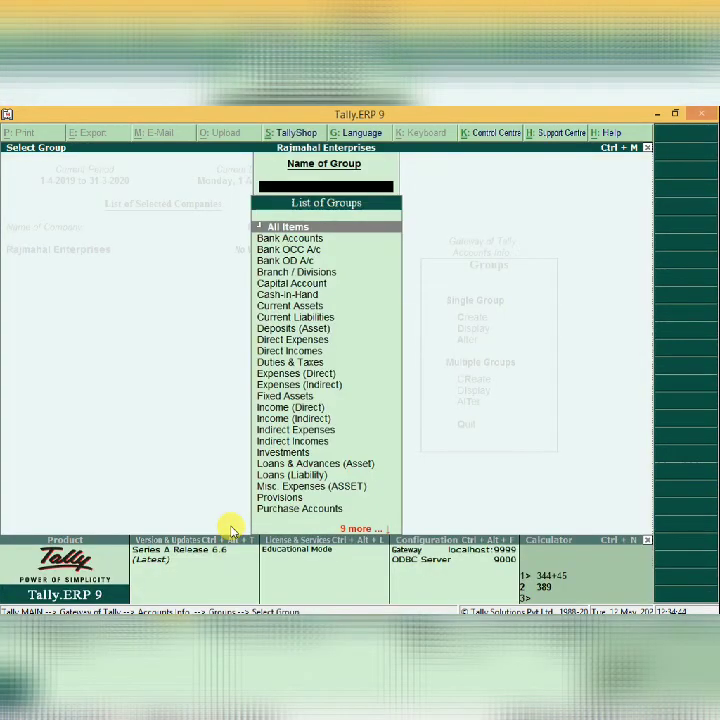
Return to the Groups menu and choose Single Group Create.
key("Escape")
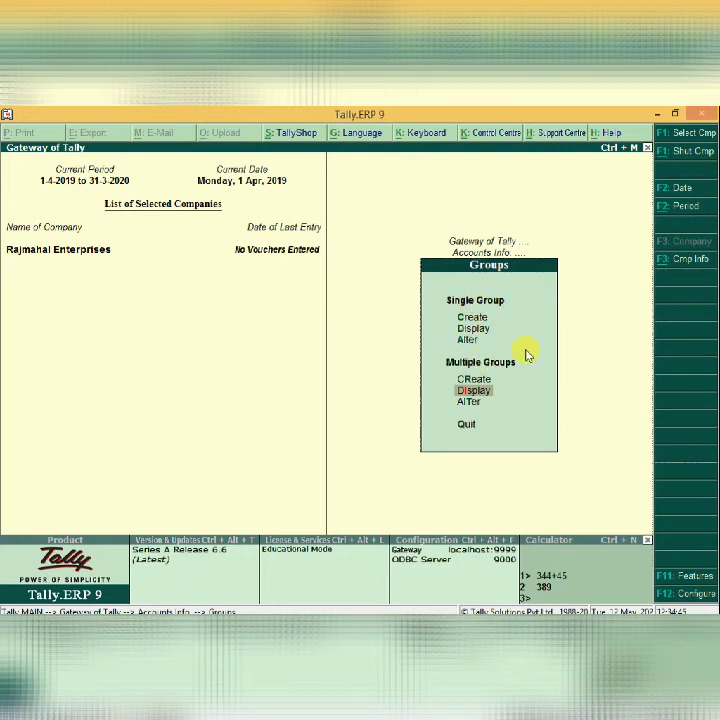
left_click(477, 319)
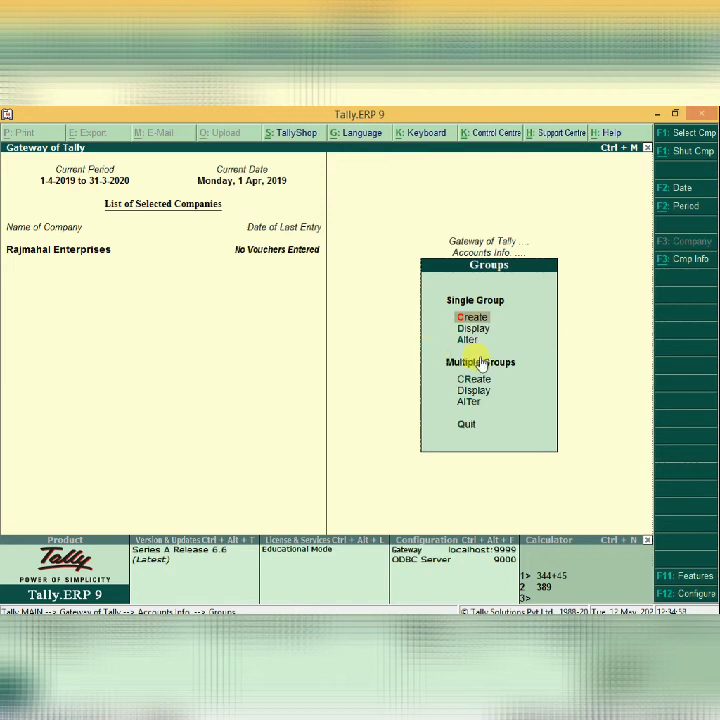
Create and save the group 'Drawing' with Capital Account as its parent.
key("Return")
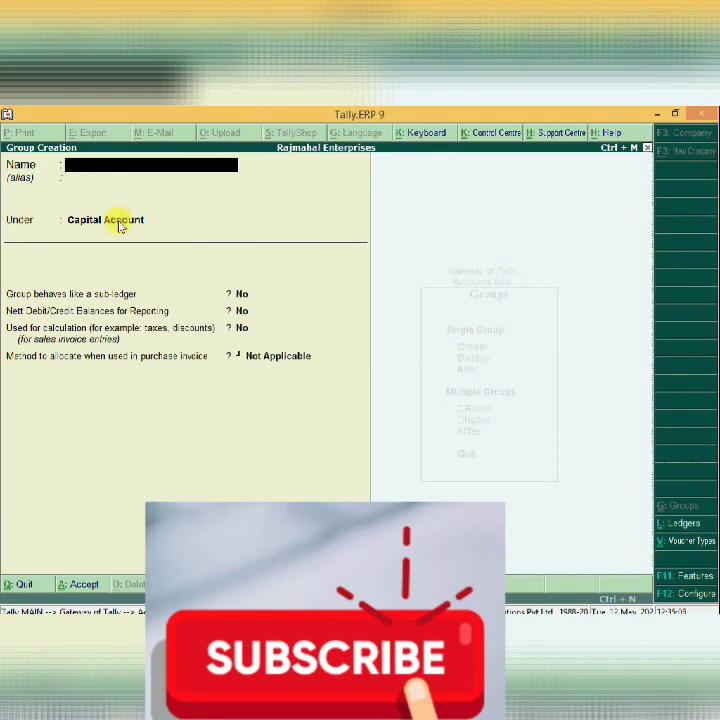
type("D")
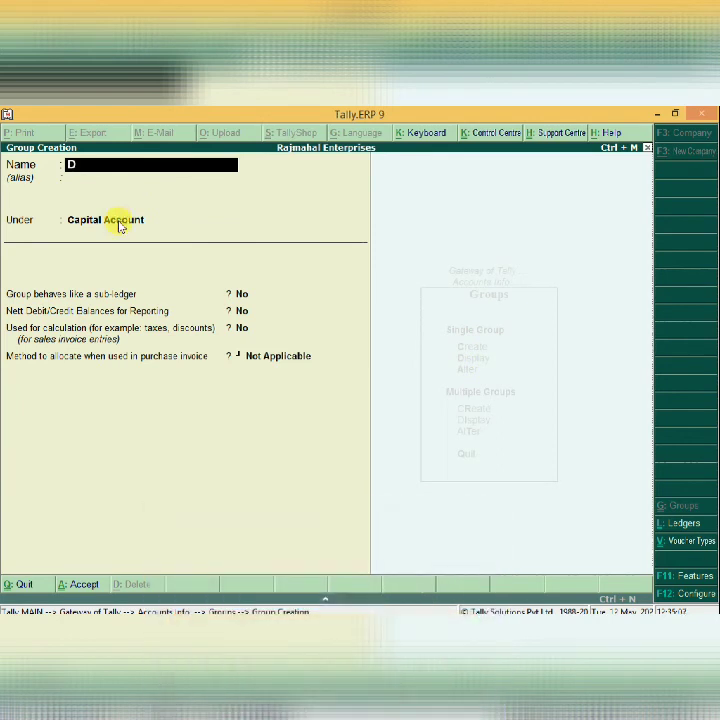
type("rawing")
key("Return")
key("Return")
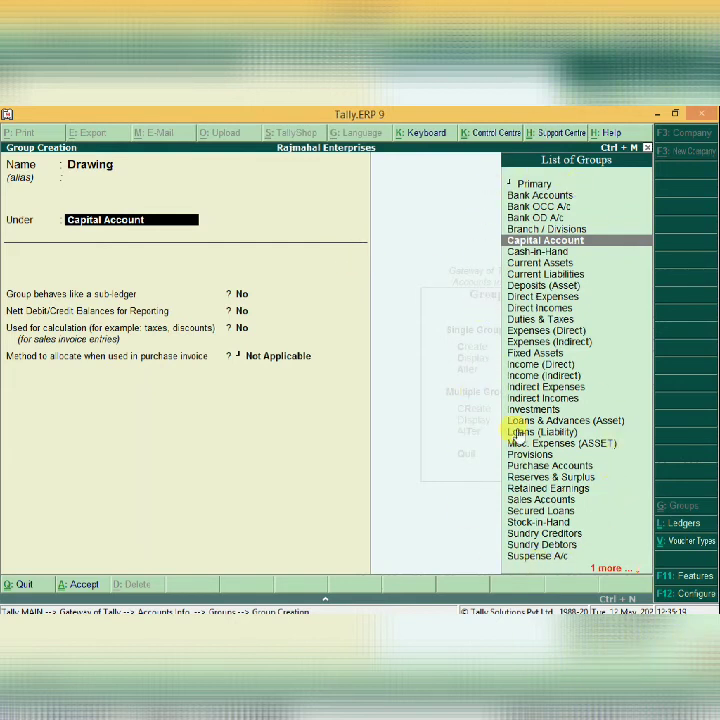
type("Cap")
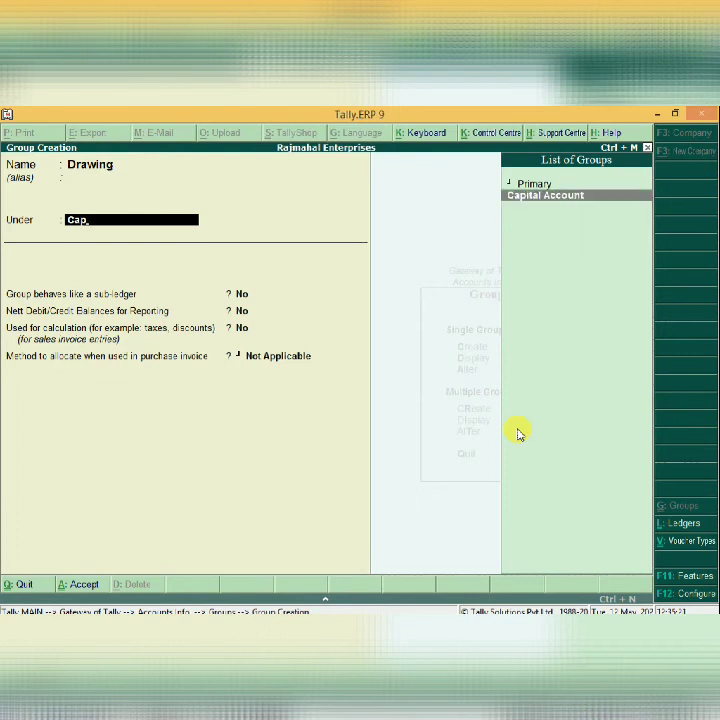
key("Return")
key("Return")
key("Return")
key("Return")
key("Return")
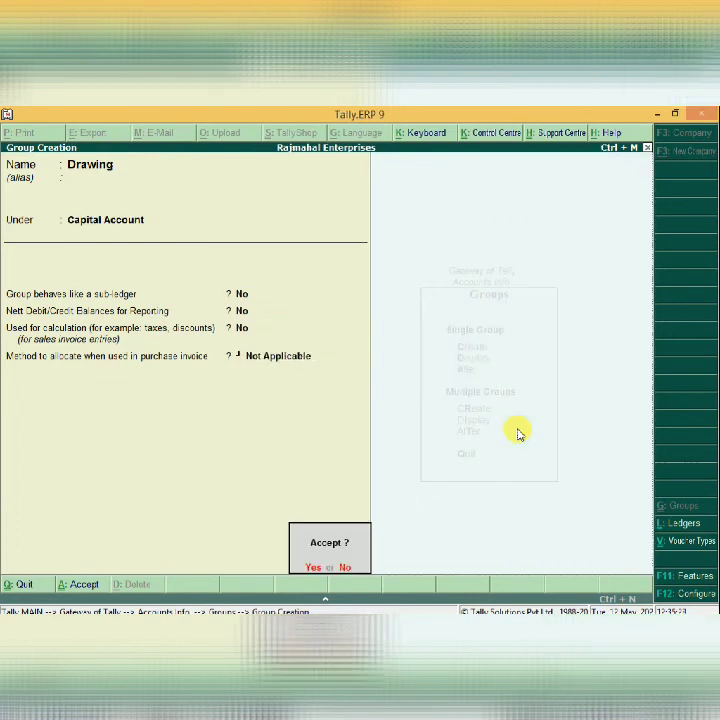
key("Return")
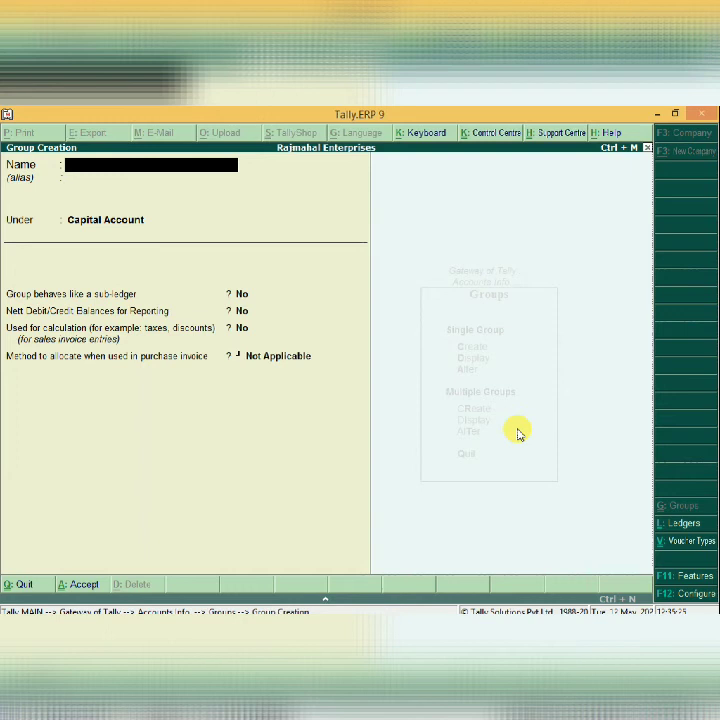
Display all groups again to verify Drawing is the 29th group, under Capital Account.
key("Escape")
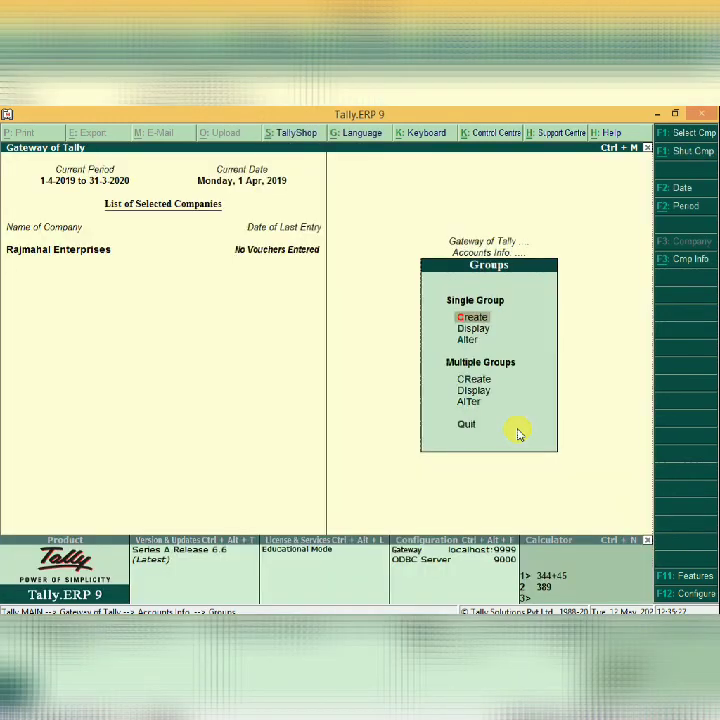
key("Escape")
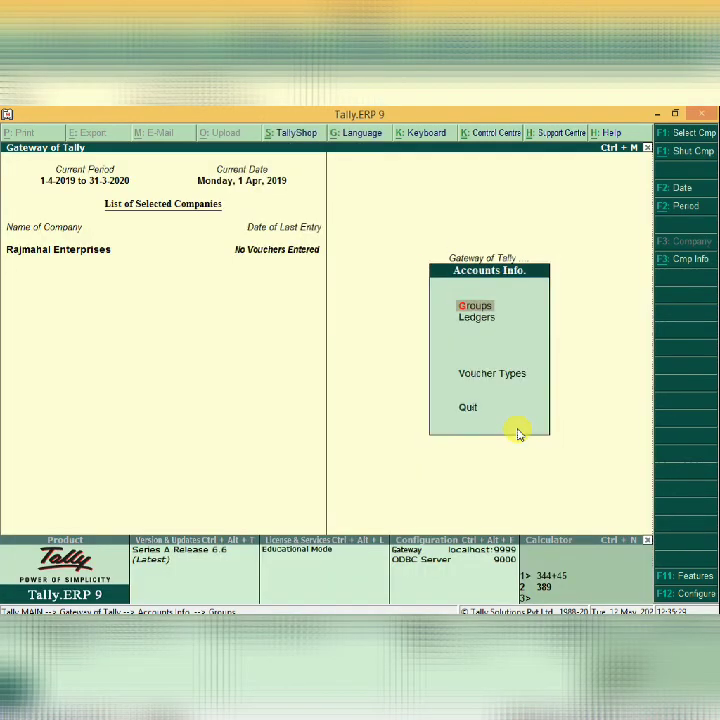
key("Return")
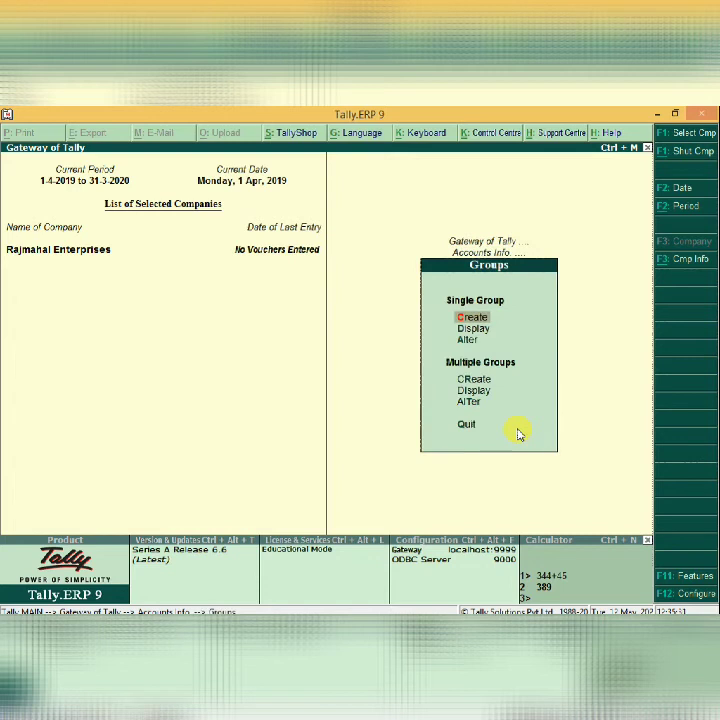
key("Down")
key("Down")
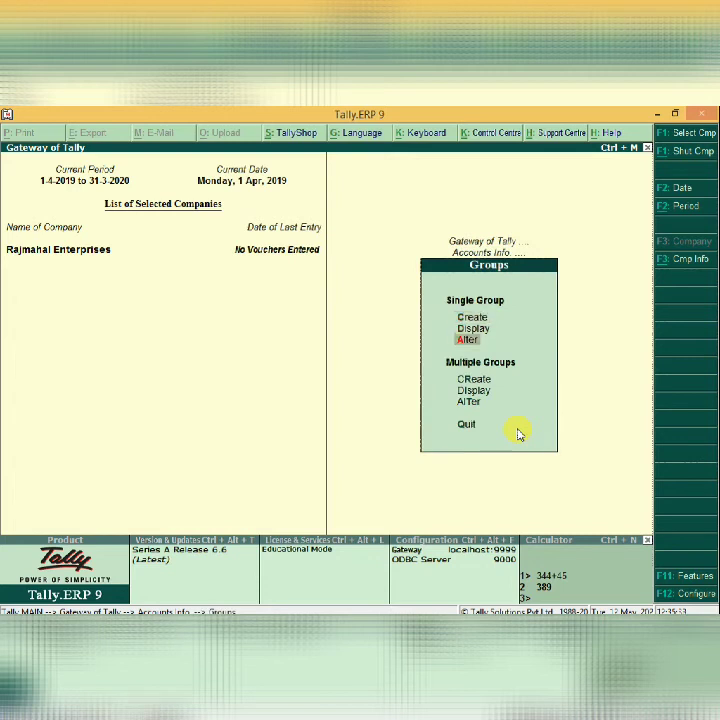
key("Down")
key("Down")
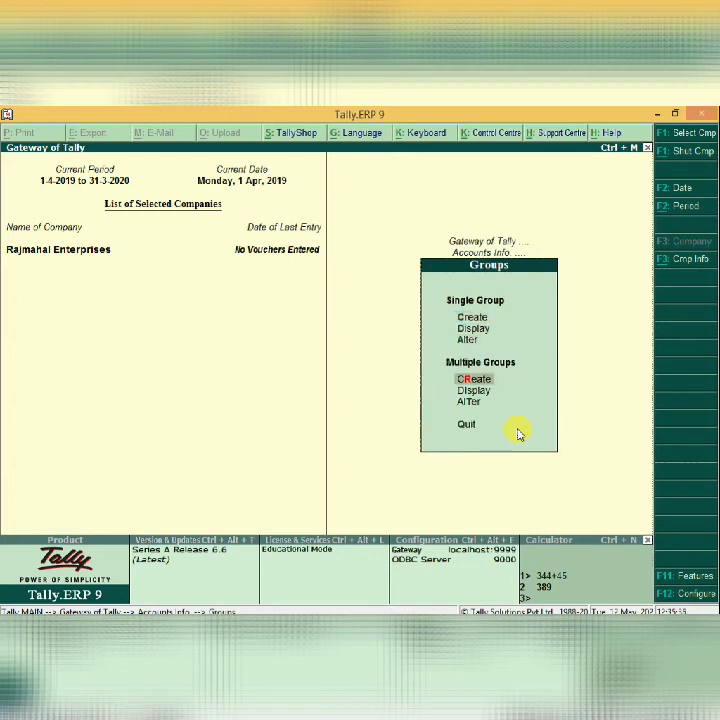
key("Return")
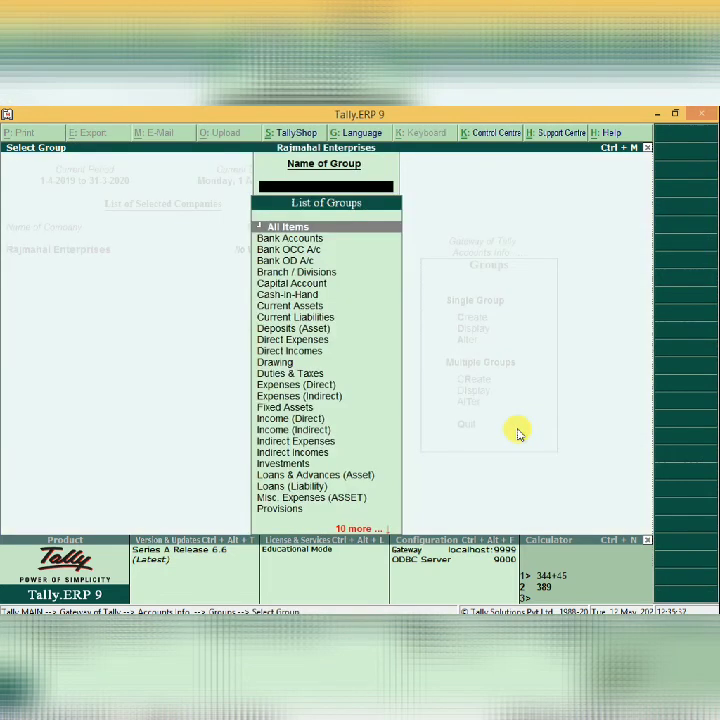
key("Return")
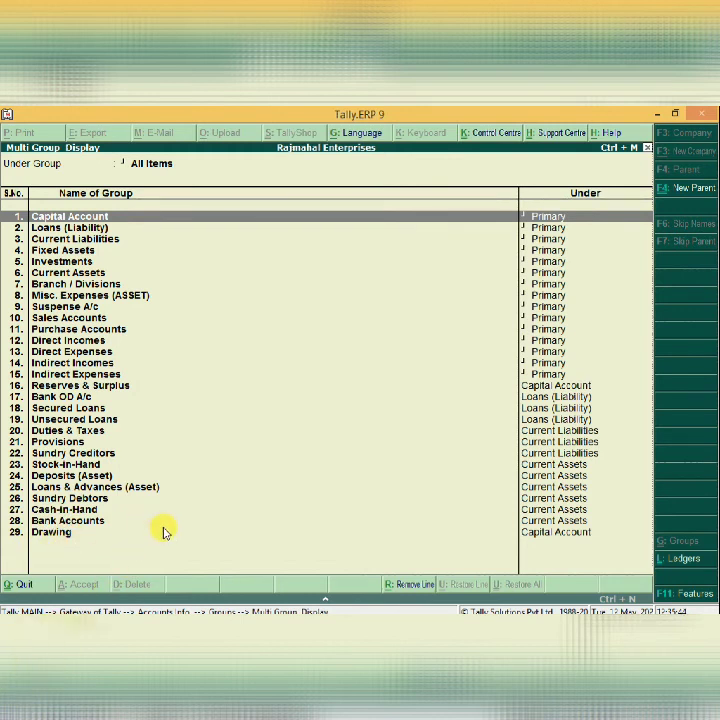
key("Escape")
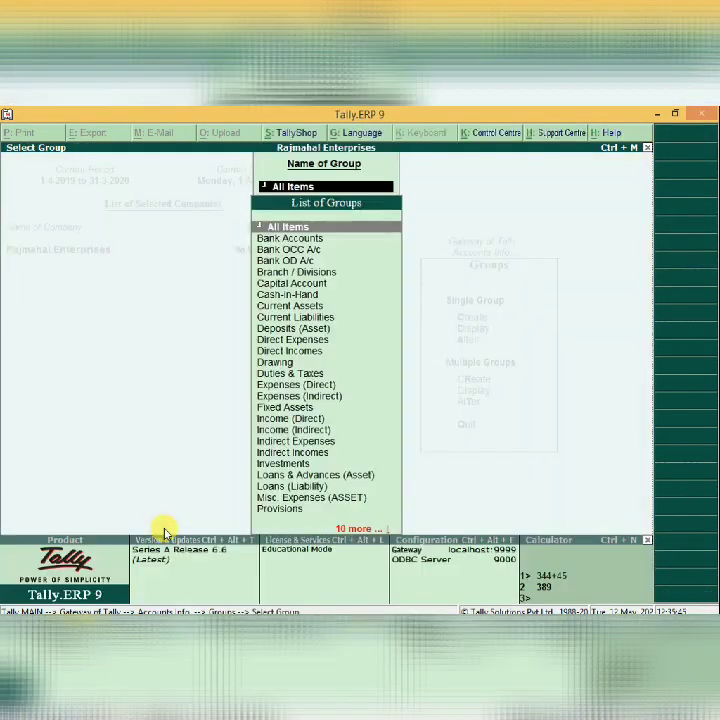
key("Escape")
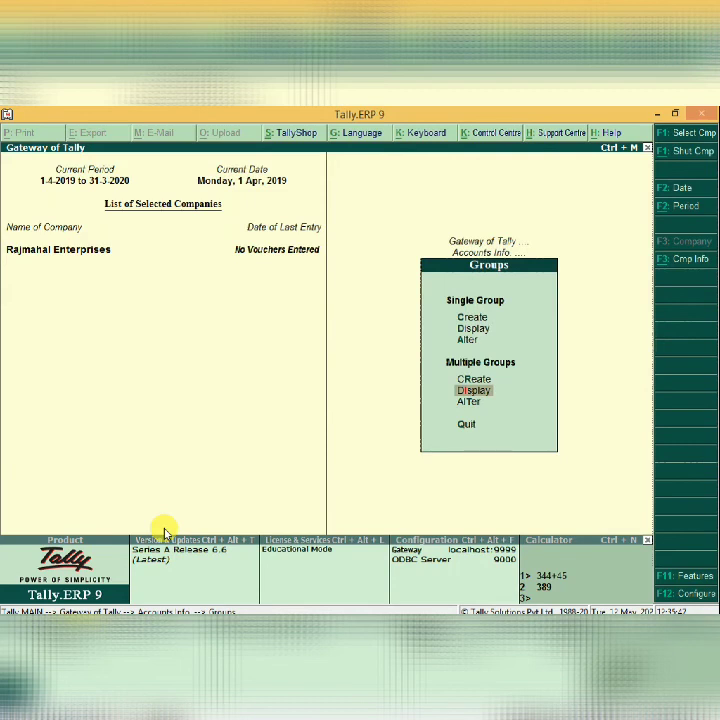
Delete the Drawing group through single group alteration.
key("Up")
key("Up")
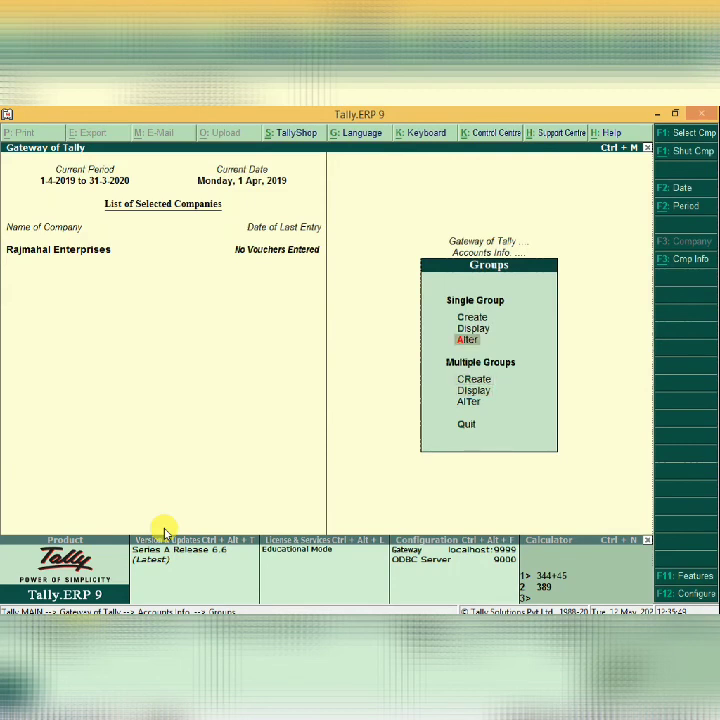
key("Return")
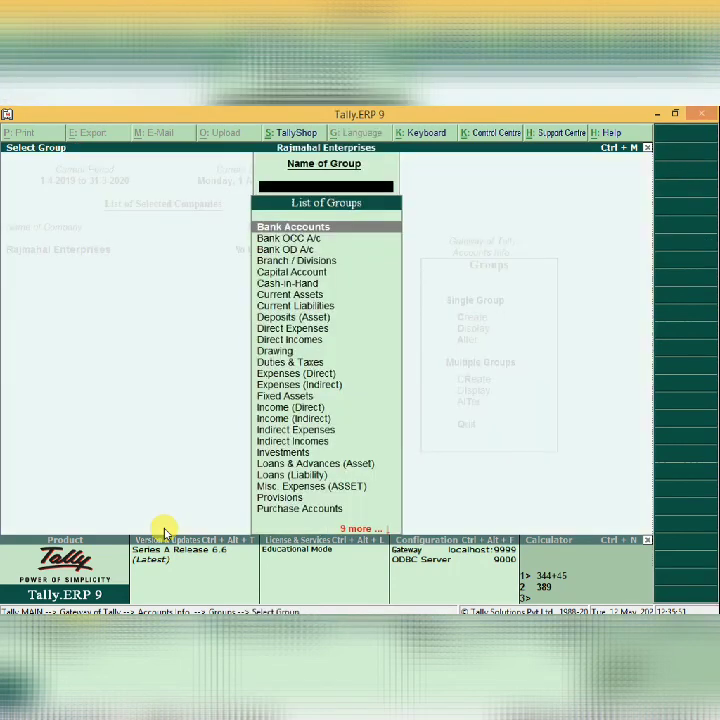
type("Dr")
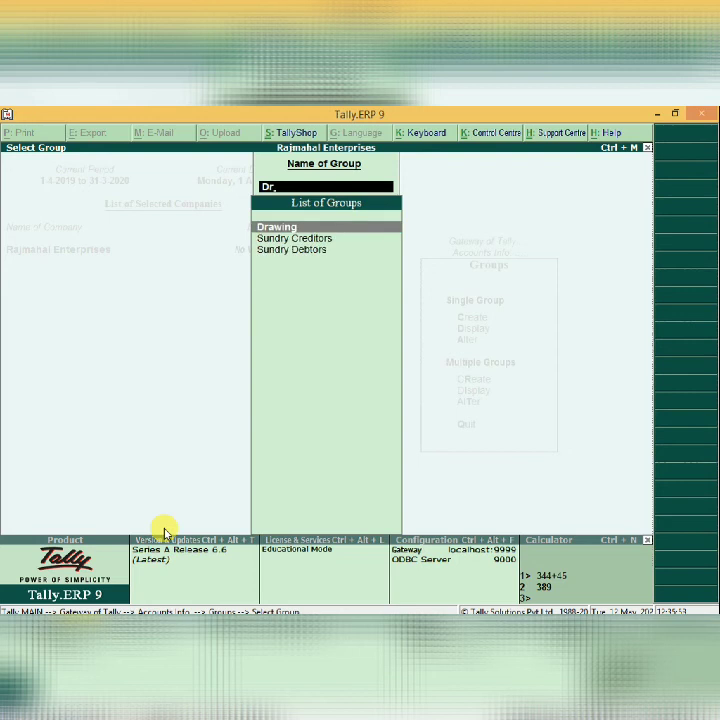
key("Return")
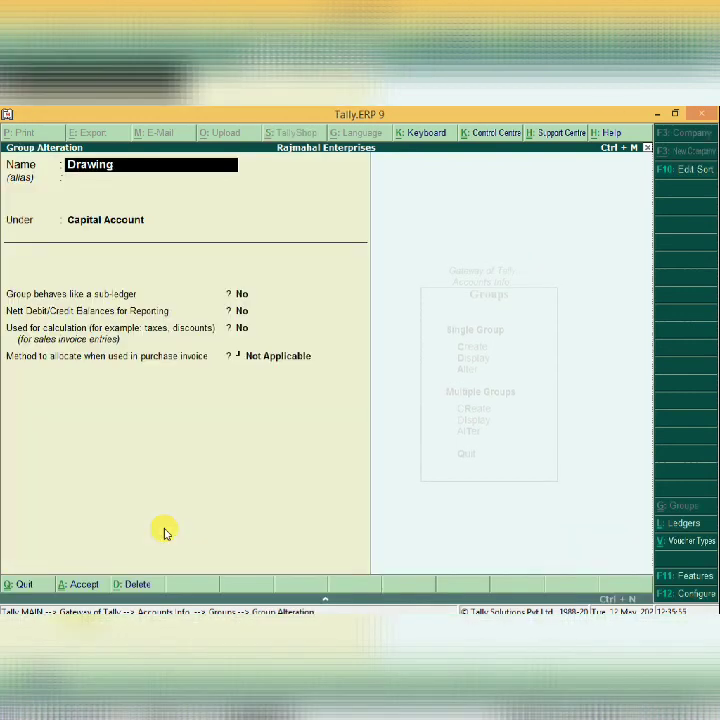
key("alt+d")
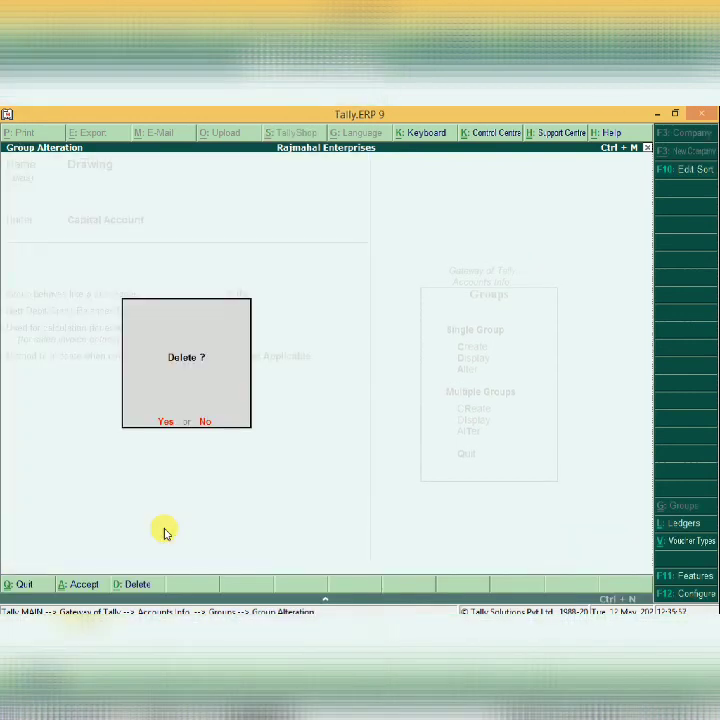
key("y")
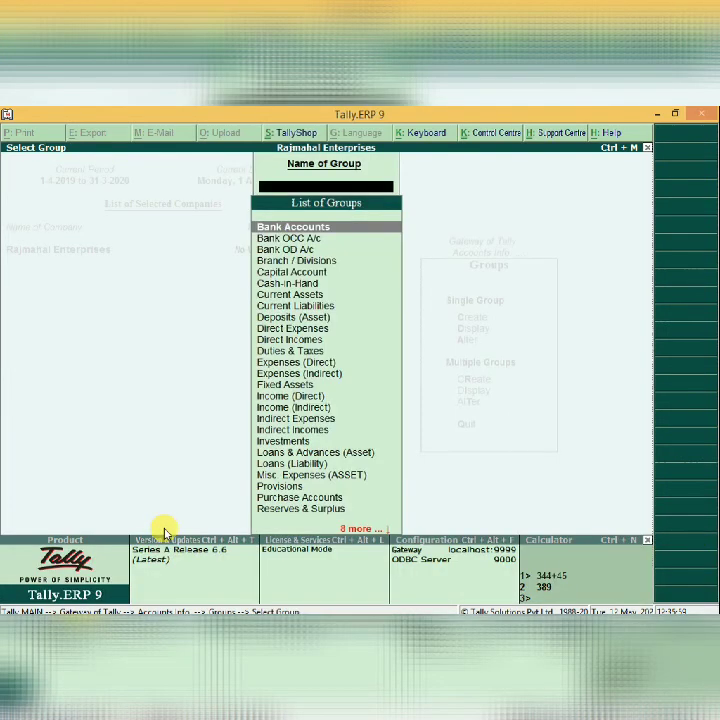
List all 28 groups, Capital Account through Bank Accounts, in Multi Group Display.
key("Escape")
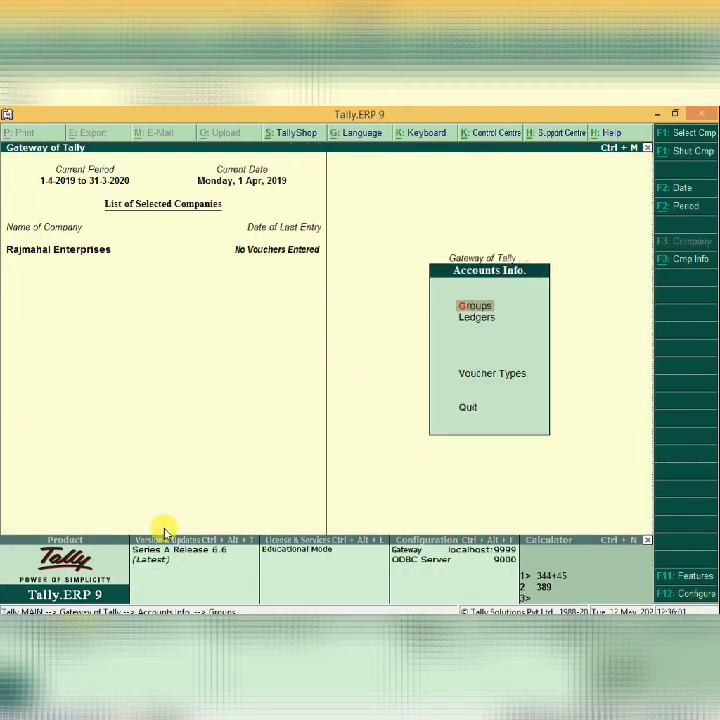
key("Return")
key("Down")
key("Escape")
key("Return")
key("Down")
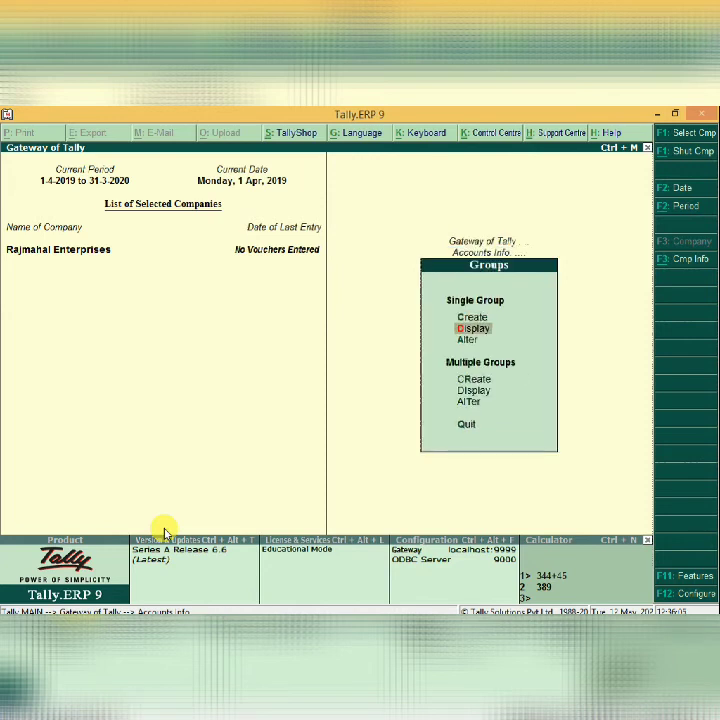
key("Down")
key("Down")
key("Down")
key("Return")
key("Return")
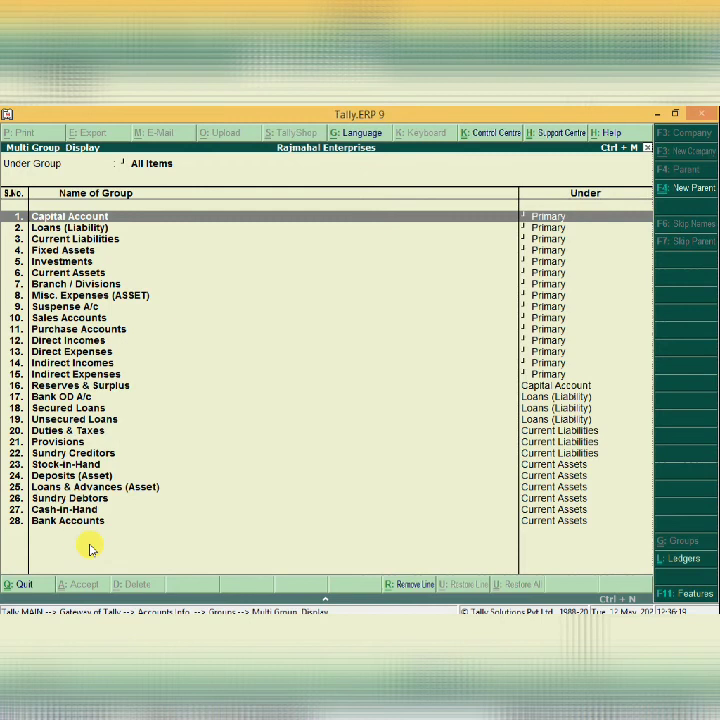
key("Escape")
Display all ledgers, just Cash and Profit & Loss A/c, then return to the Ledgers menu.
key("Escape")
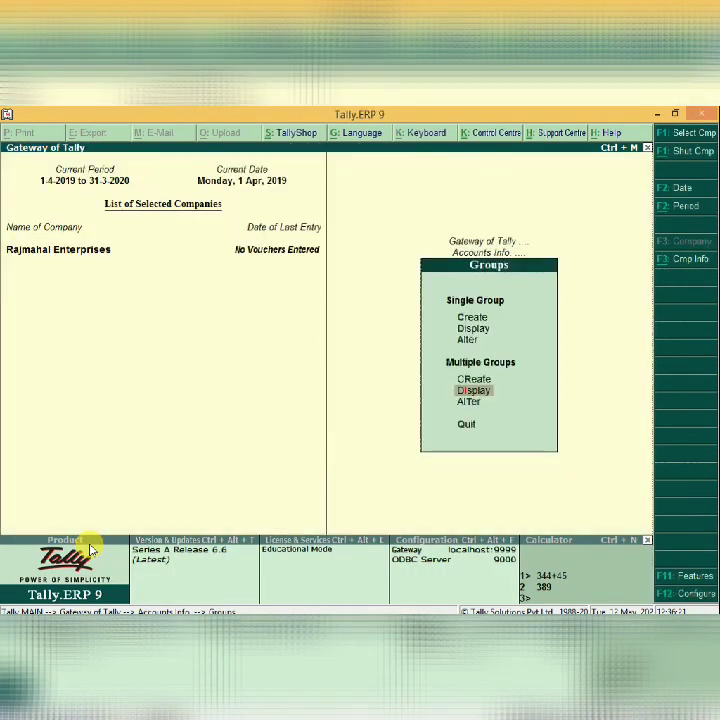
key("Escape")
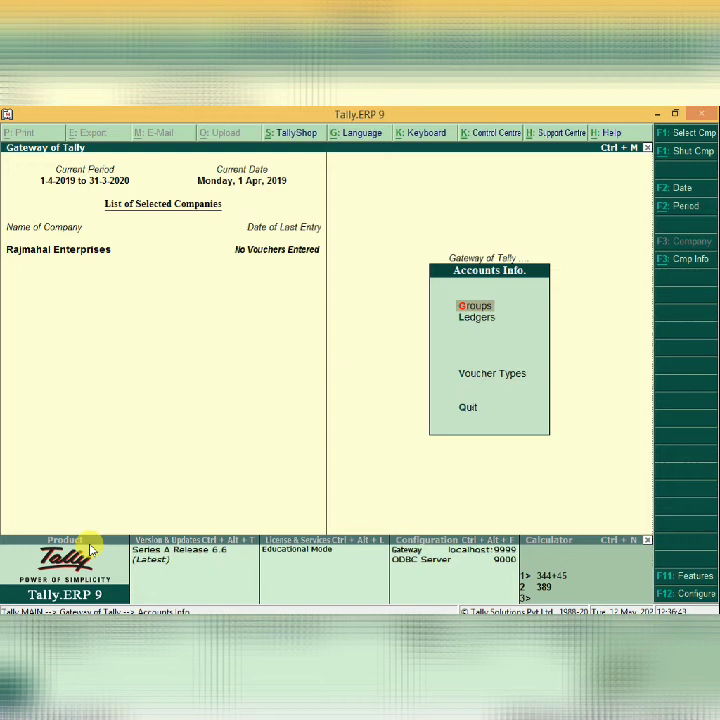
key("Down")
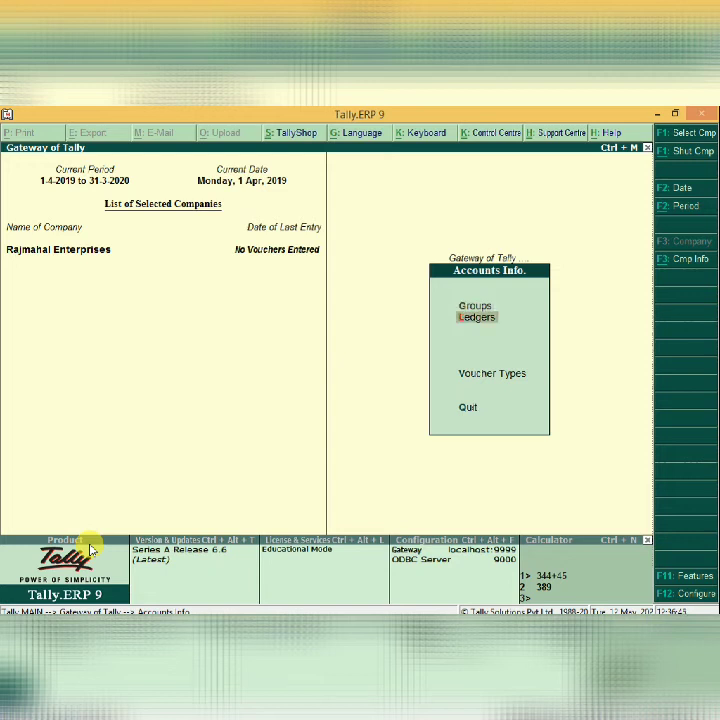
key("Return")
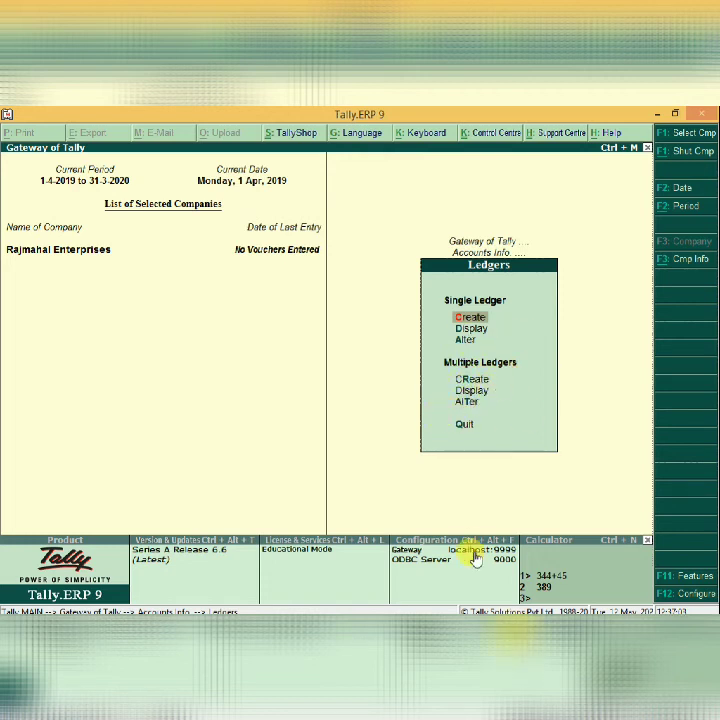
key("Down")
key("Down")
key("Down")
key("Down")
key("Return")
key("Return")
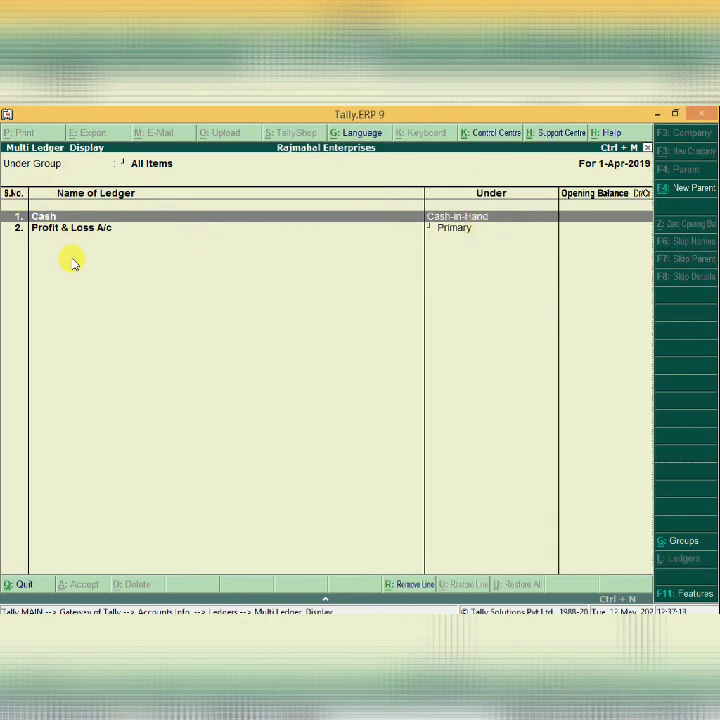
key("Escape")
key("Escape")
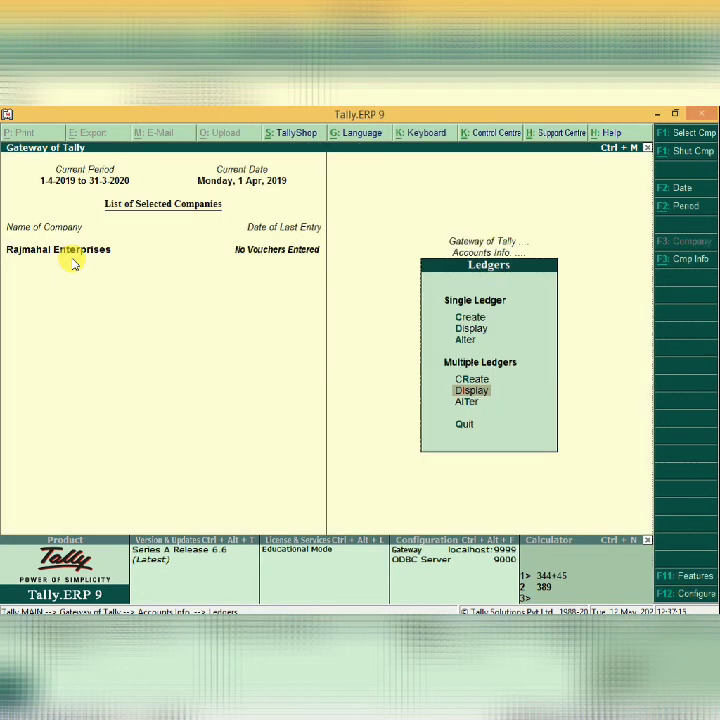
key("Up")
key("Up")
key("Up")
key("Up")
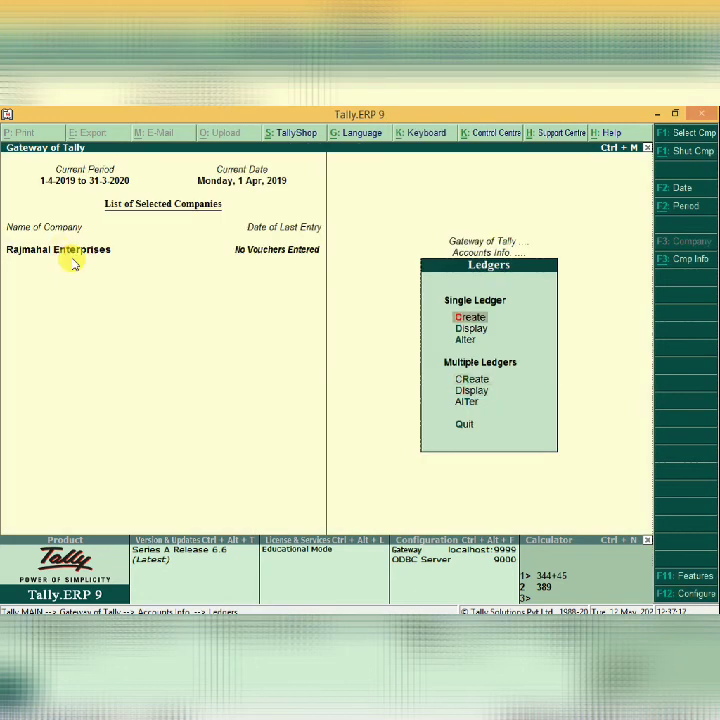
Start a new ledger named Sbi A/c under Bank Accounts.
key("Return")
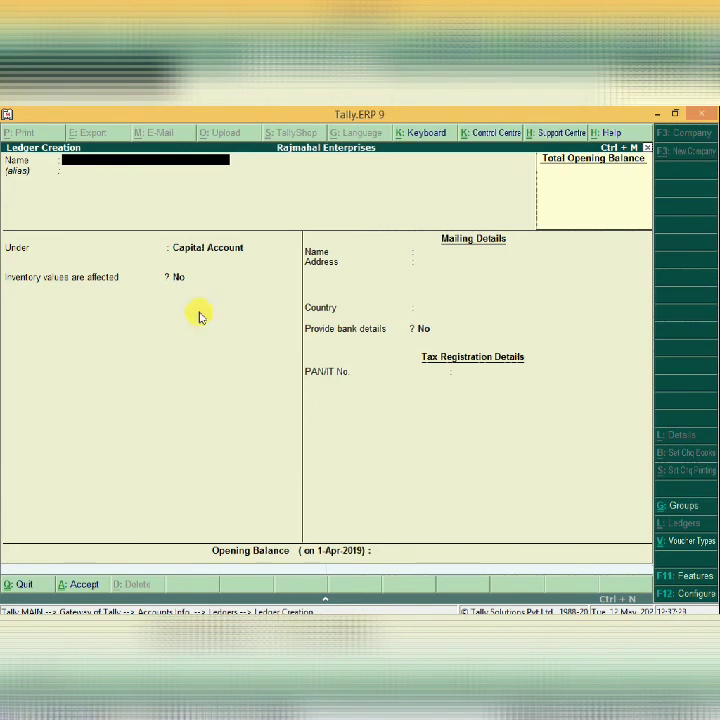
type("Sbi A/c")
key("Return")
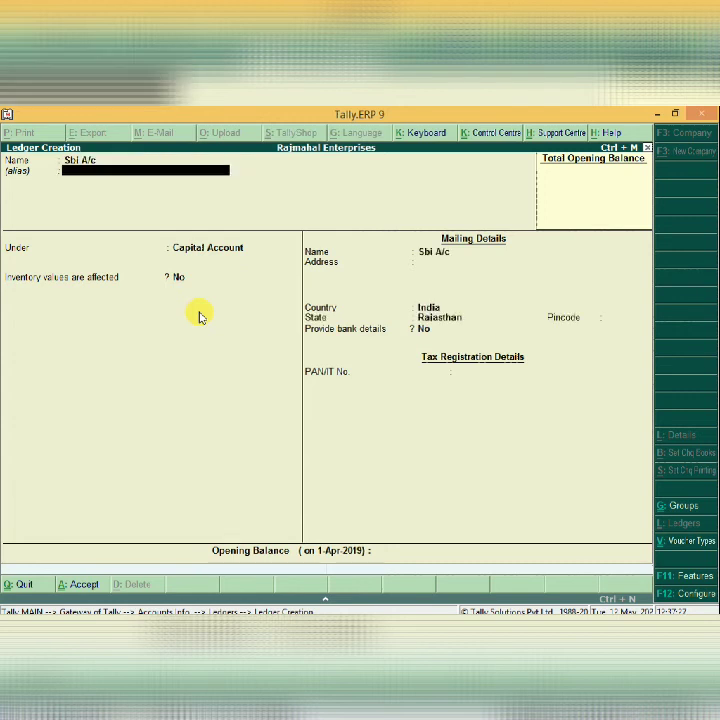
key("Return")
type("Bank")
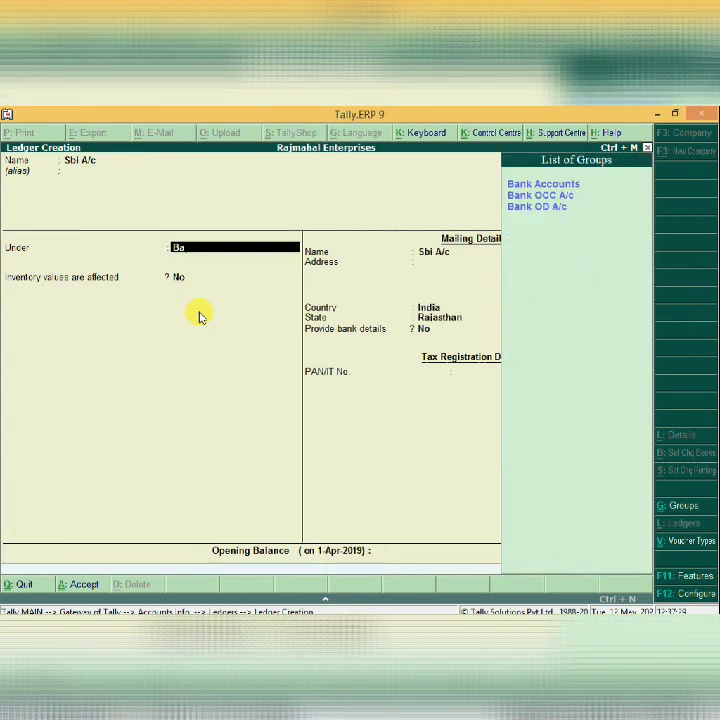
key("BackSpace")
key("BackSpace")
key("BackSpace")
key("BackSpace")
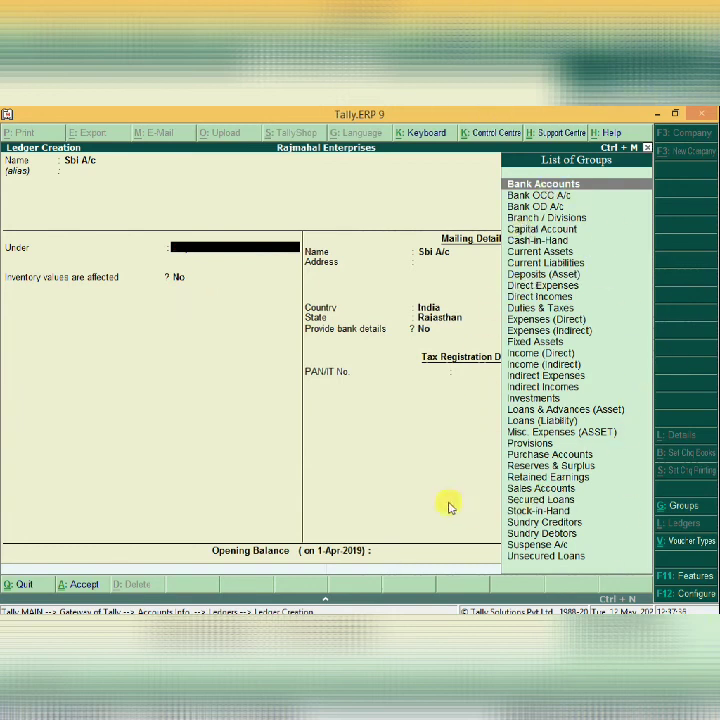
key("Return")
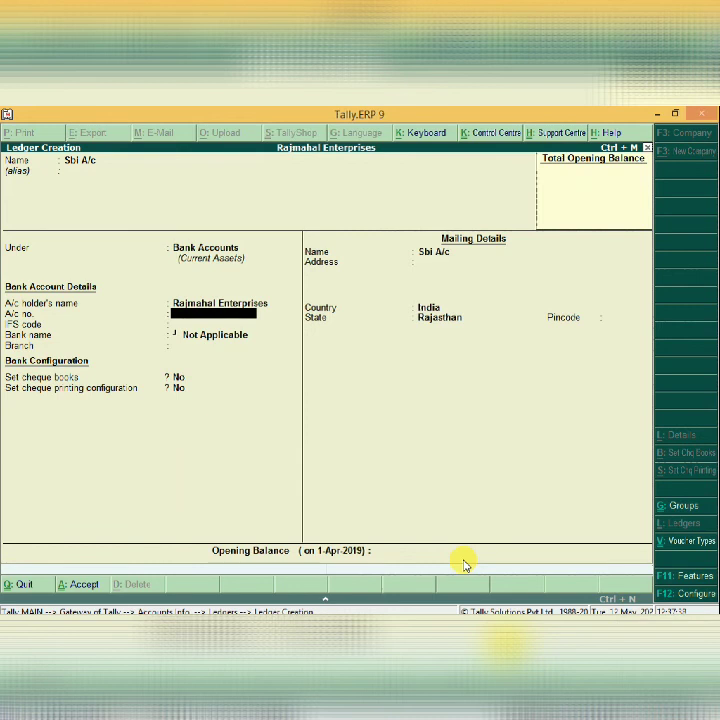
key("Return")
type("S")
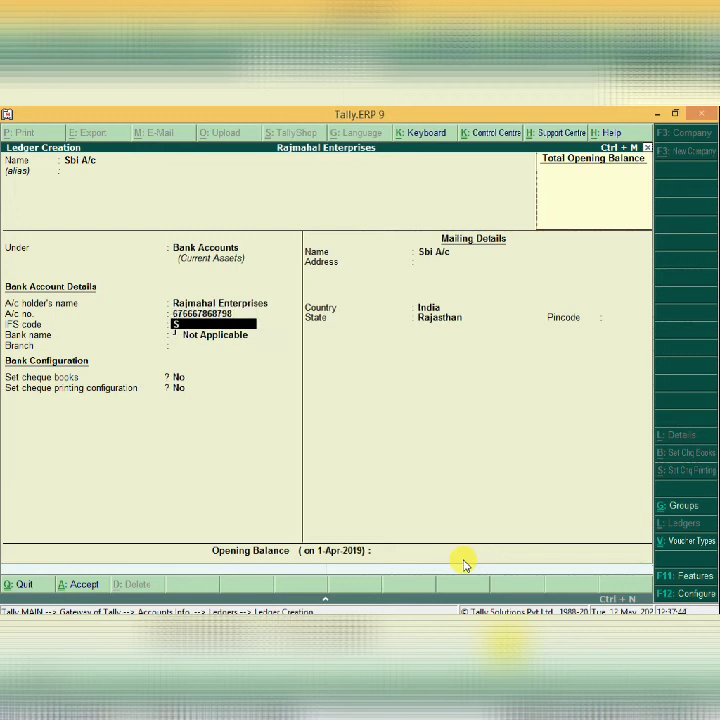
type("BIN0031111")
key("Return")
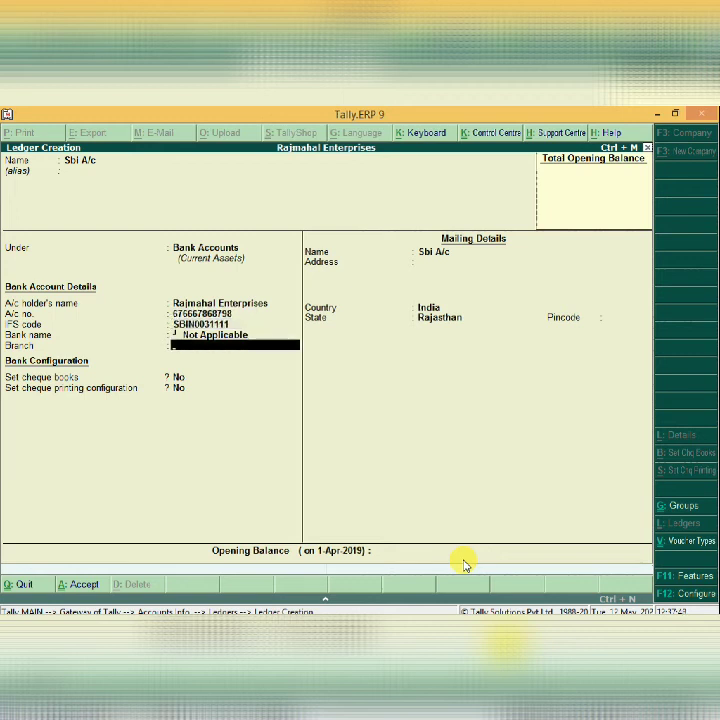
type("Sikar")
key("Return")
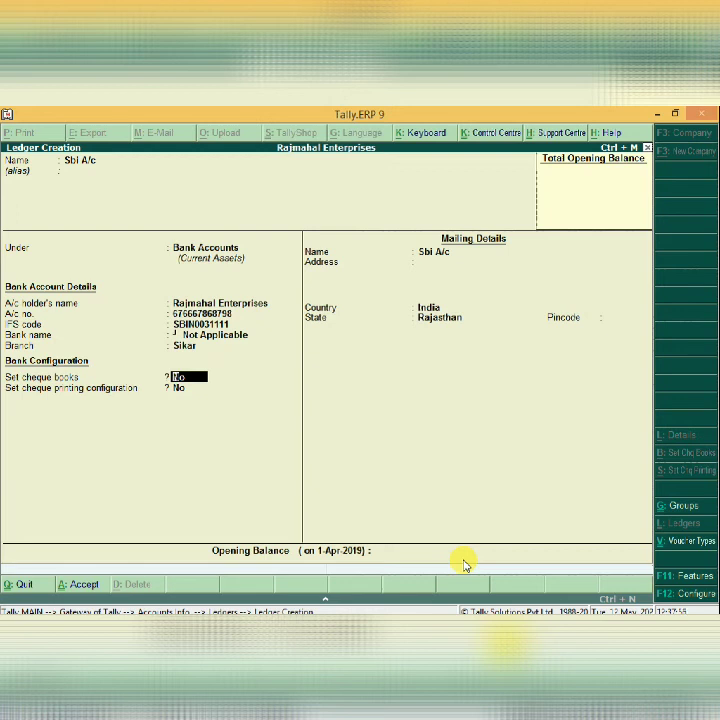
Add address Kotwali Road, Sikar, Rajasthan, pincode 332001, and save the Sbi A/c ledger.
key("Return")
key("Return")
type("Kotwali ")
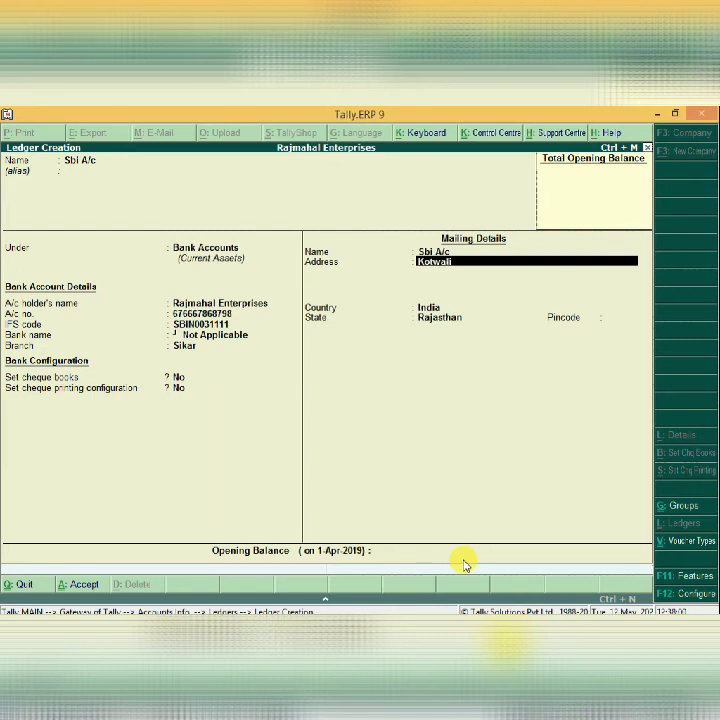
type("Road")
key("Return")
type("S")
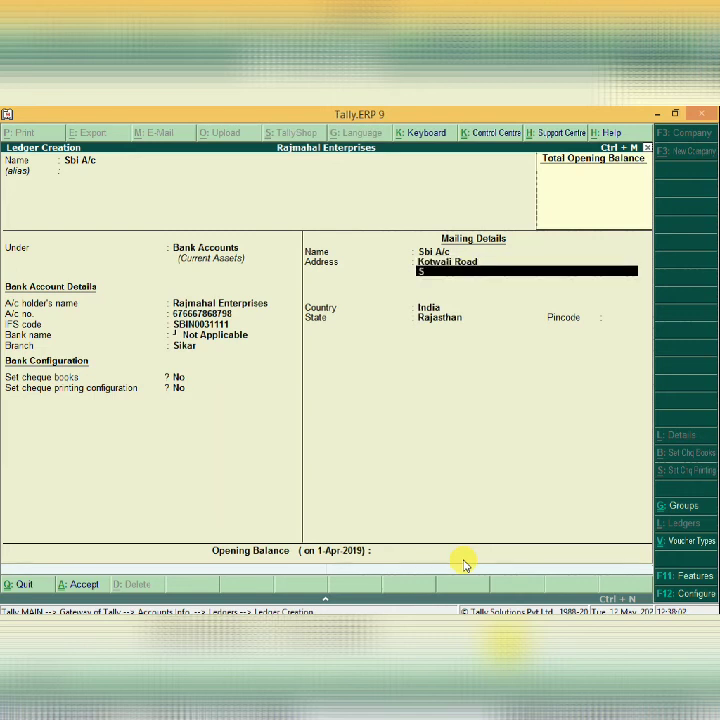
type("ikar")
key("Return")
key("Return")
key("Return")
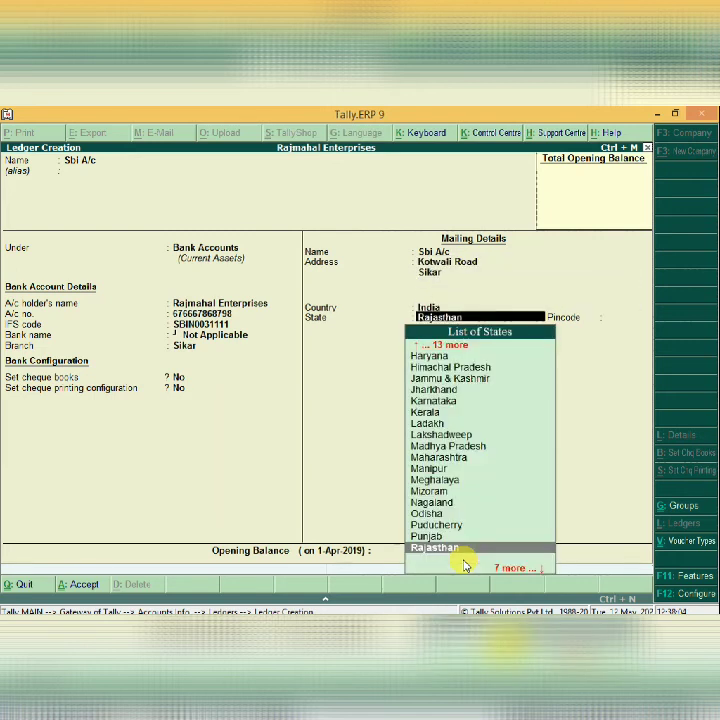
key("Return")
type("332")
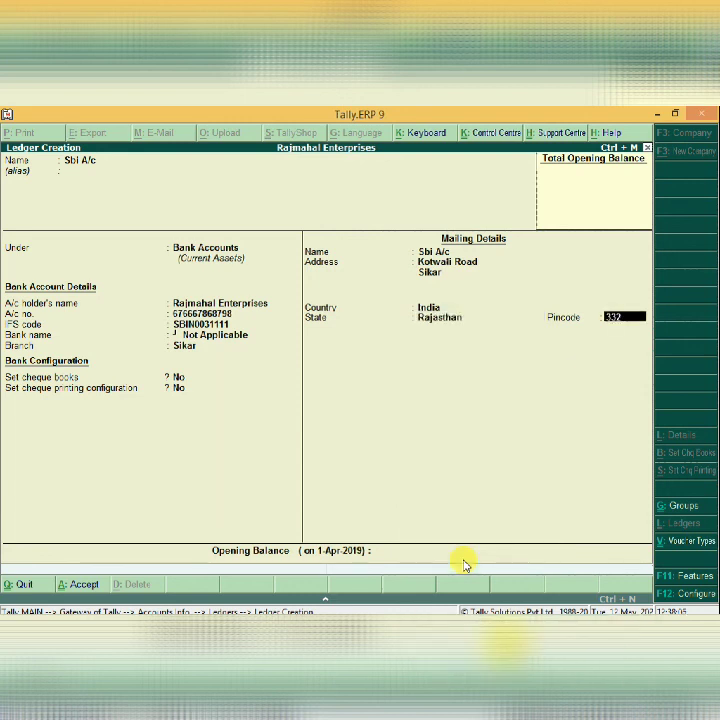
type("001")
key("Return")
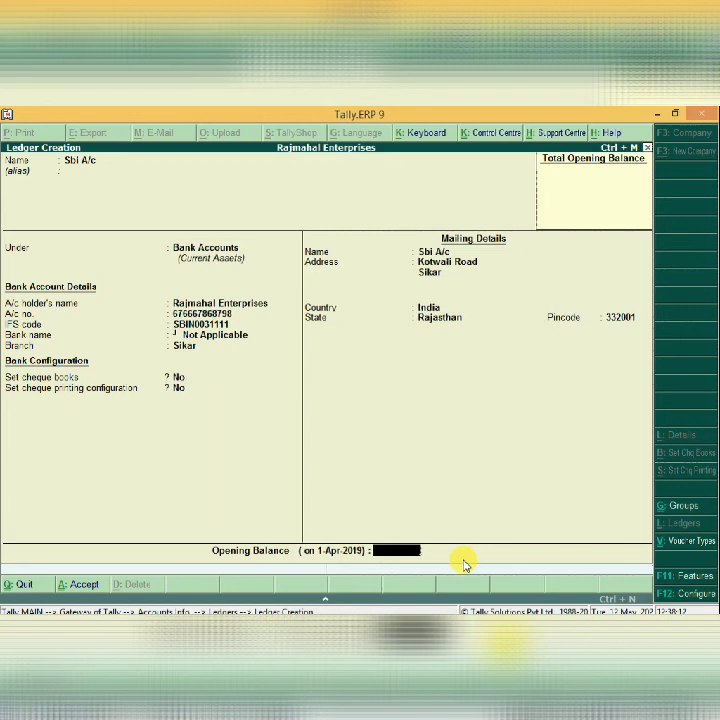
key("Return")
key("Return")
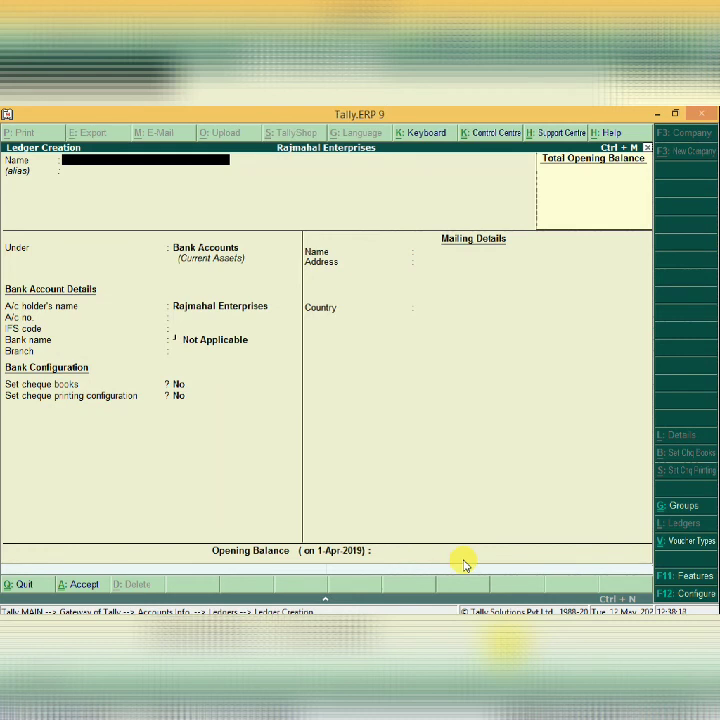
Start a ledger named Ram Enterprises under Sundry Debtors.
type("Ram Enterprises")
key("Return")
key("Return")
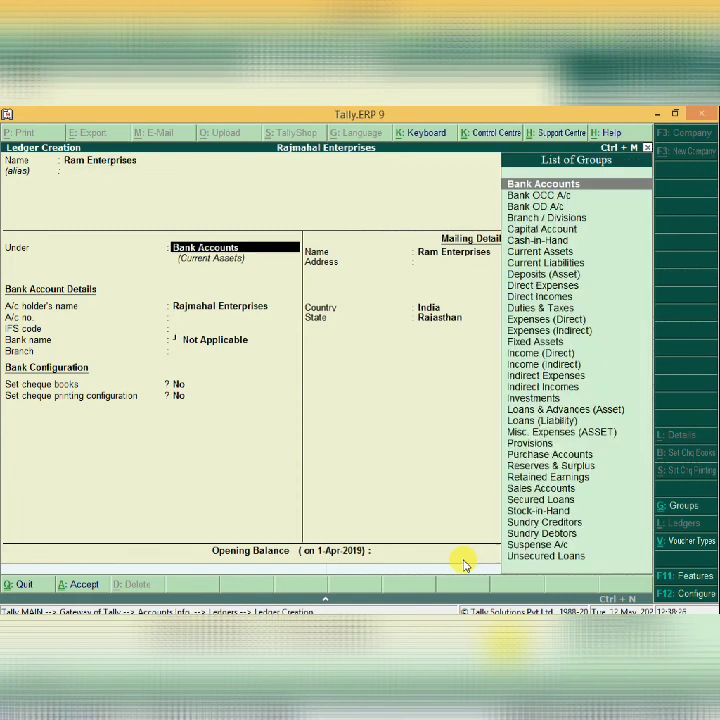
type("Sund")
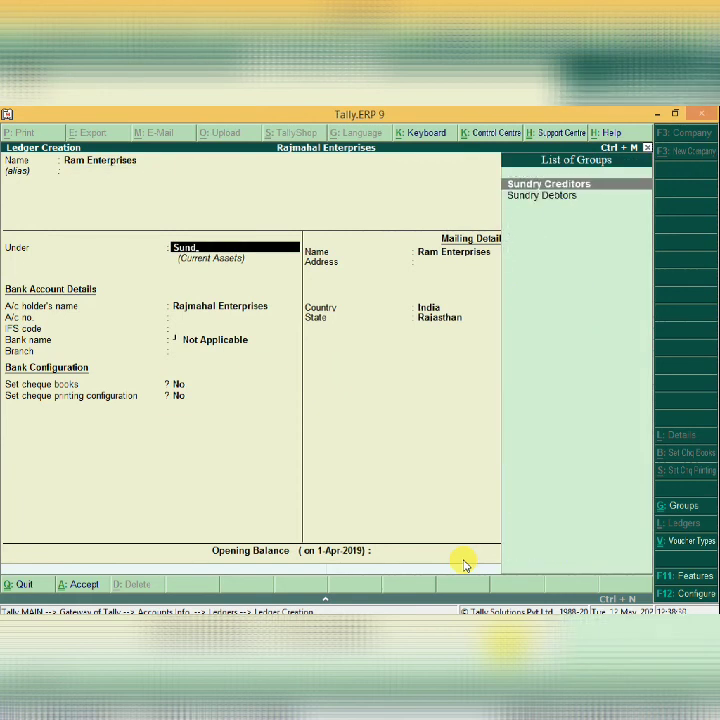
key("Down")
key("Return")
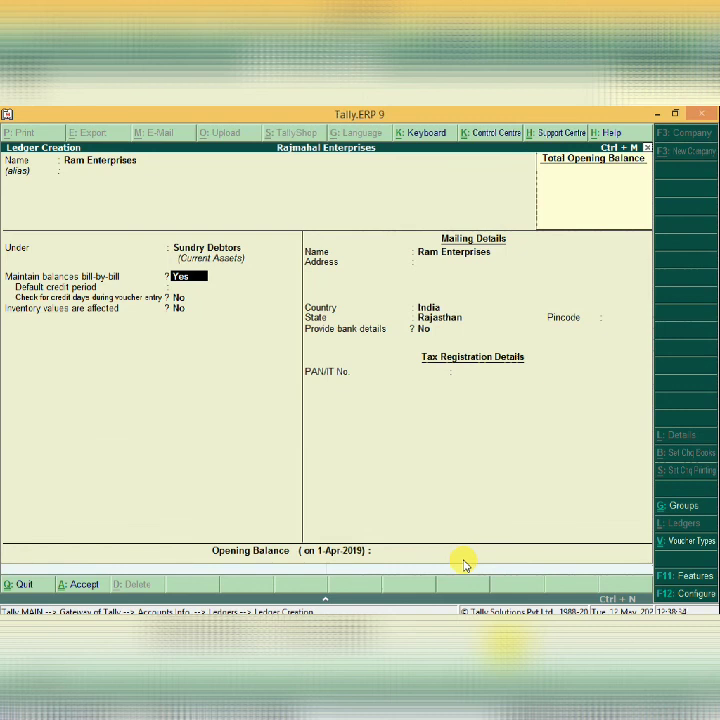
Turn off bill-by-bill tracking, keep state Rajasthan, save the ledger and quit ledger creation.
key("n")
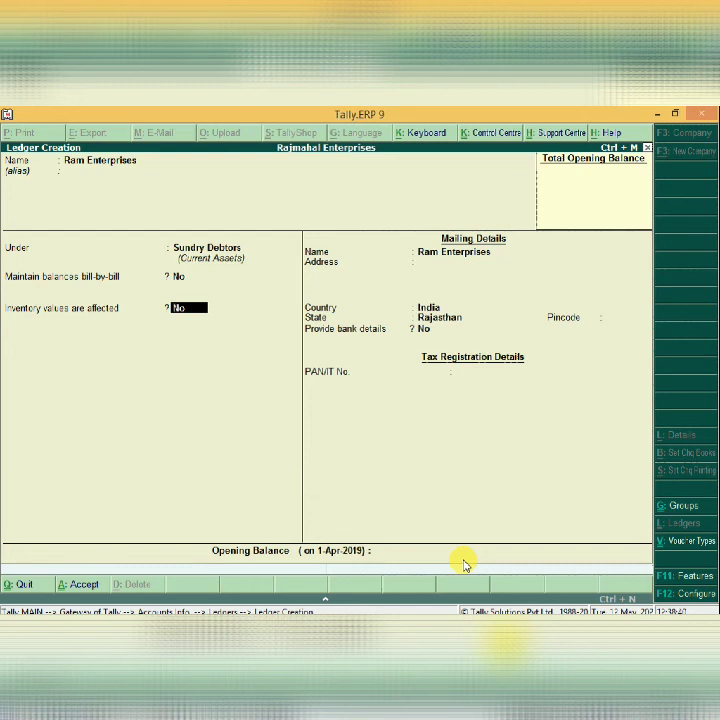
key("Return")
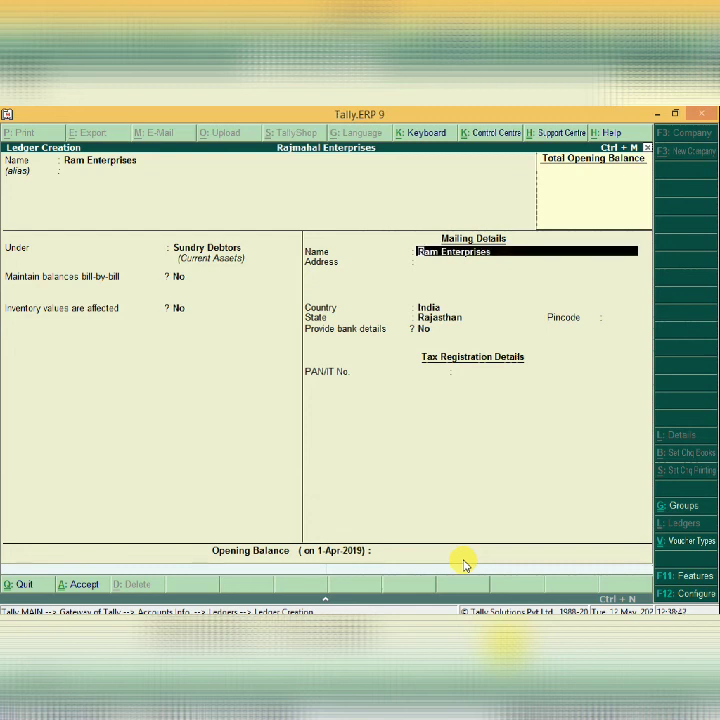
key("Return")
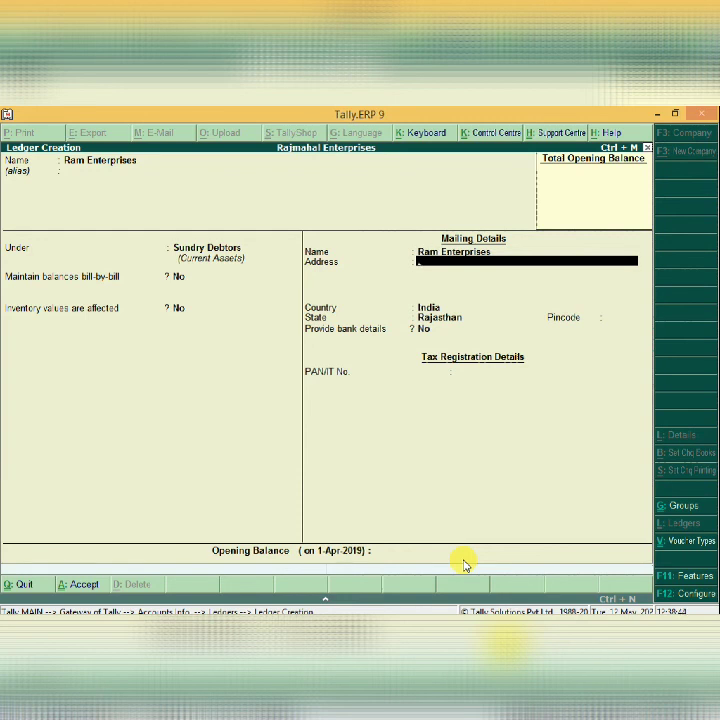
key("Return")
key("Return")
key("Return")
key("Return")
key("Return")
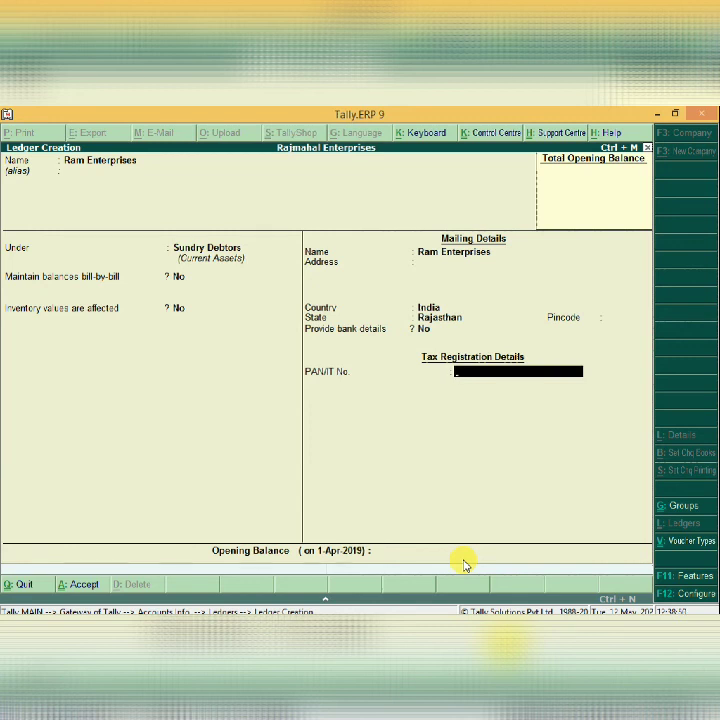
key("Return")
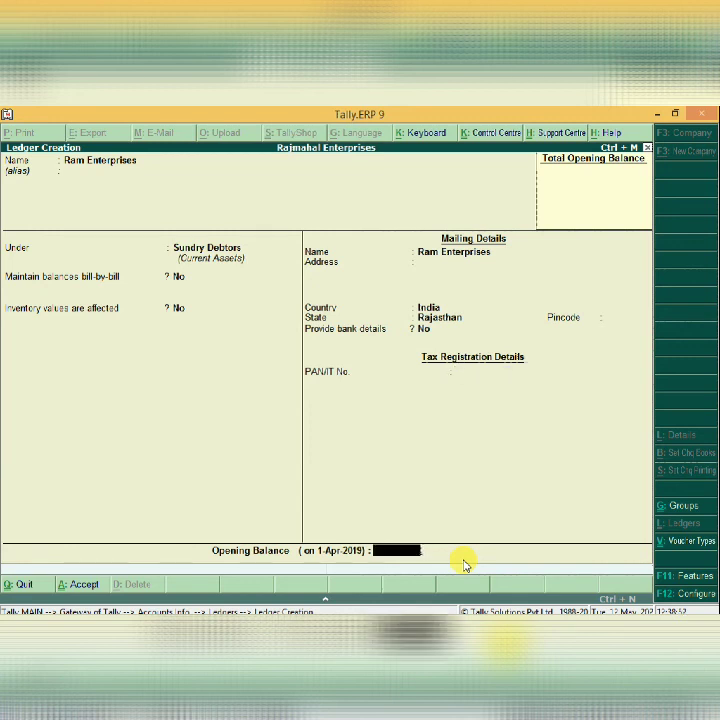
key("Return")
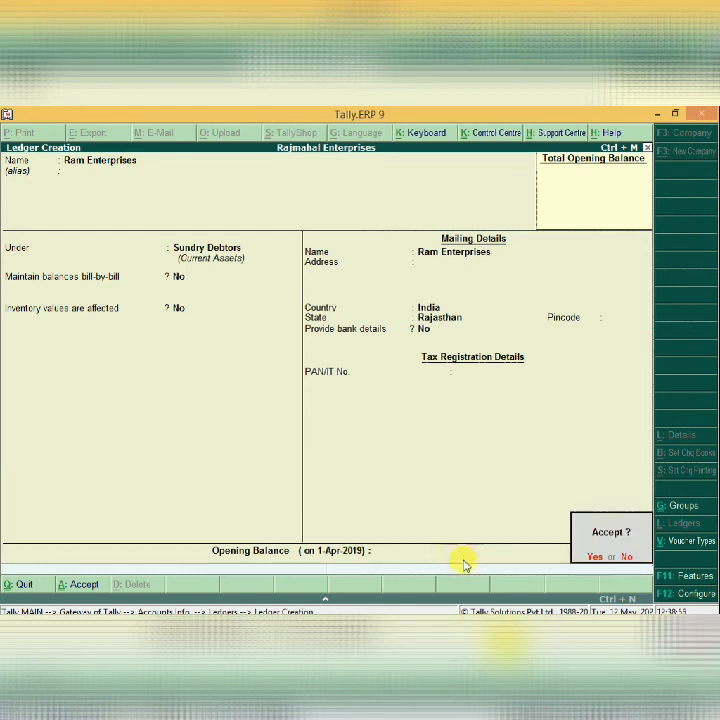
key("Return")
key("Escape")
key("Return")
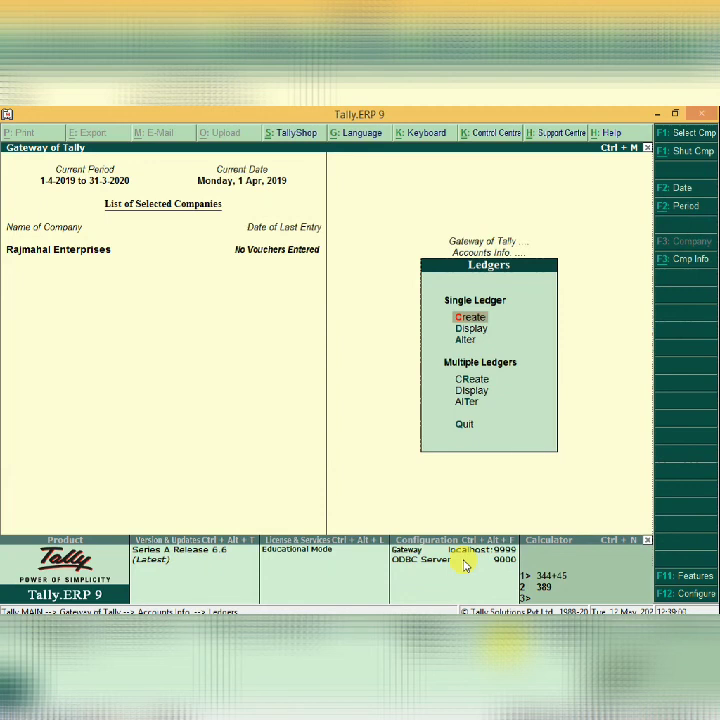
key("Down")
key("Down")
key("Down")
key("Down")
key("Return")
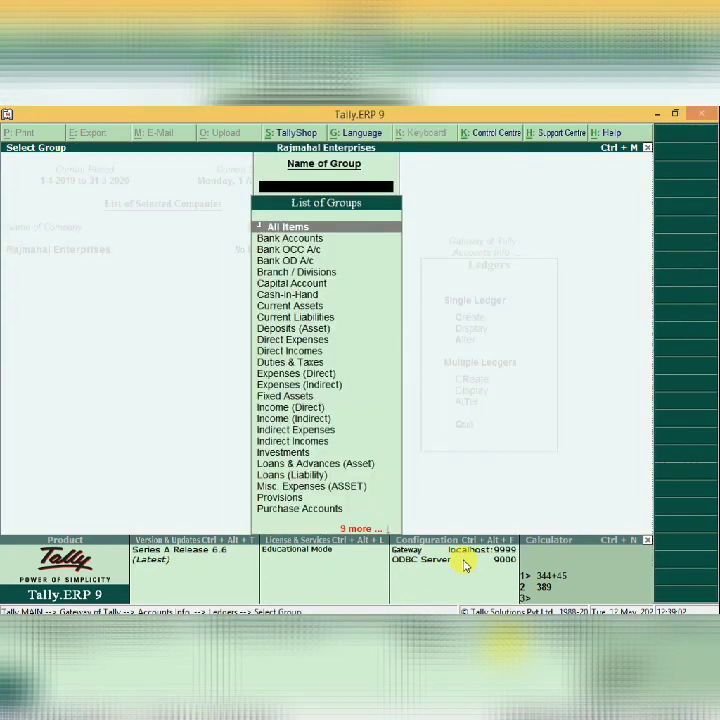
key("Return")
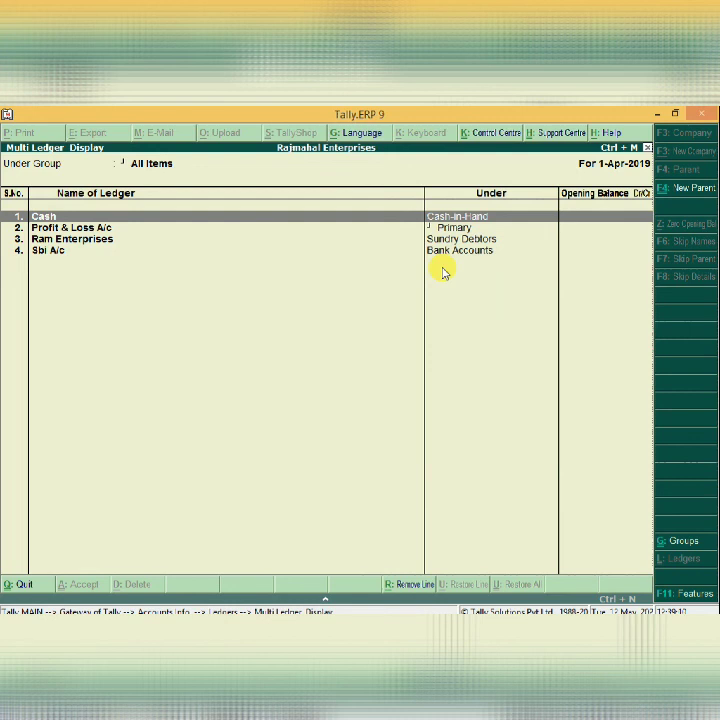
key("Down")
key("Down")
key("Escape")
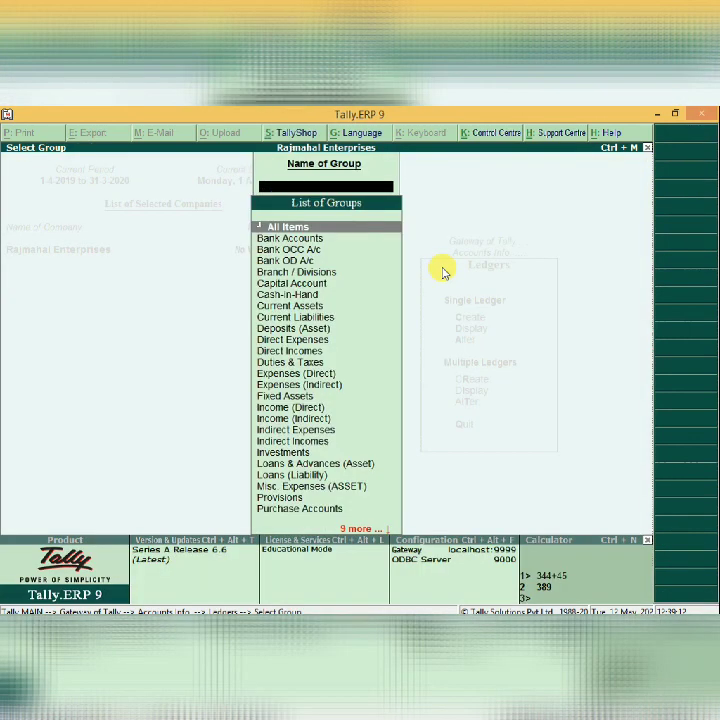
key("Escape")
key("Up")
key("Down")
key("Down")
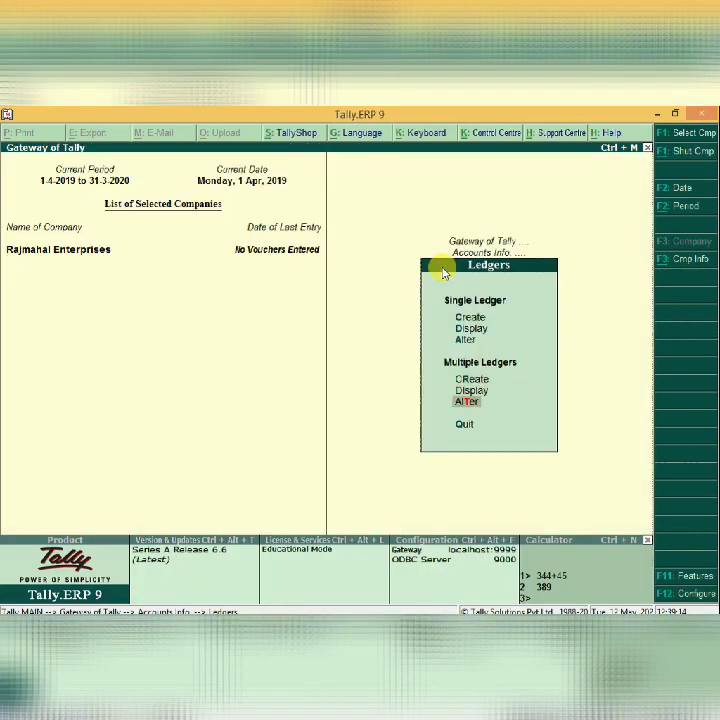
key("Return")
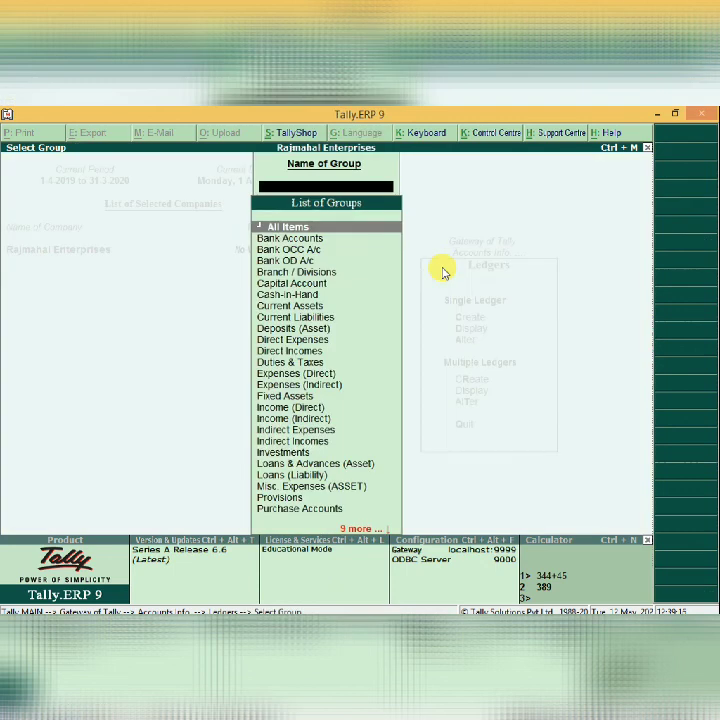
key("Return")
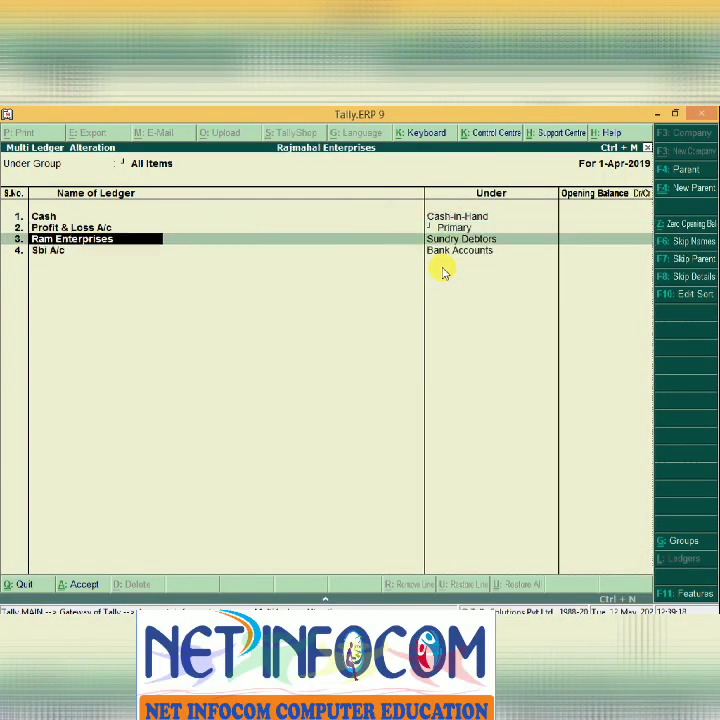
key("Down")
key("Return")
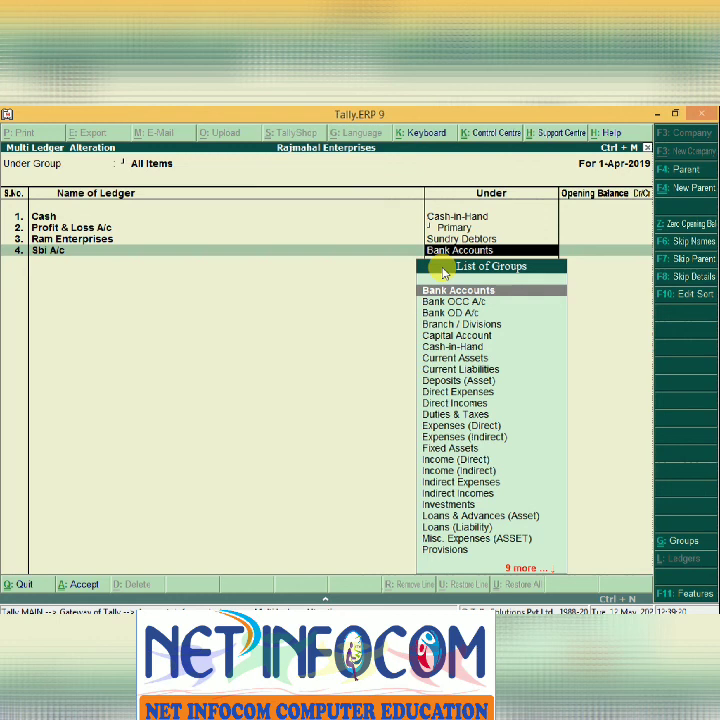
key("Return")
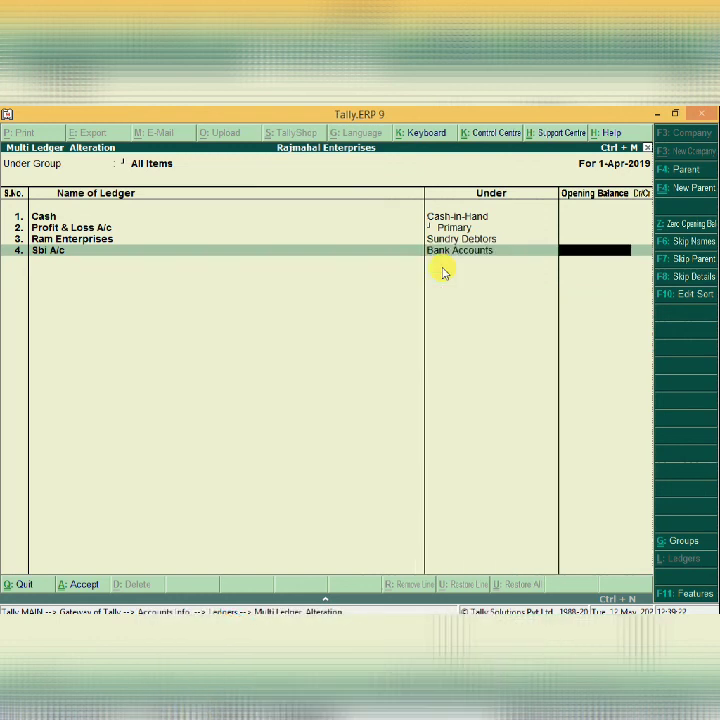
key("ctrl+a")
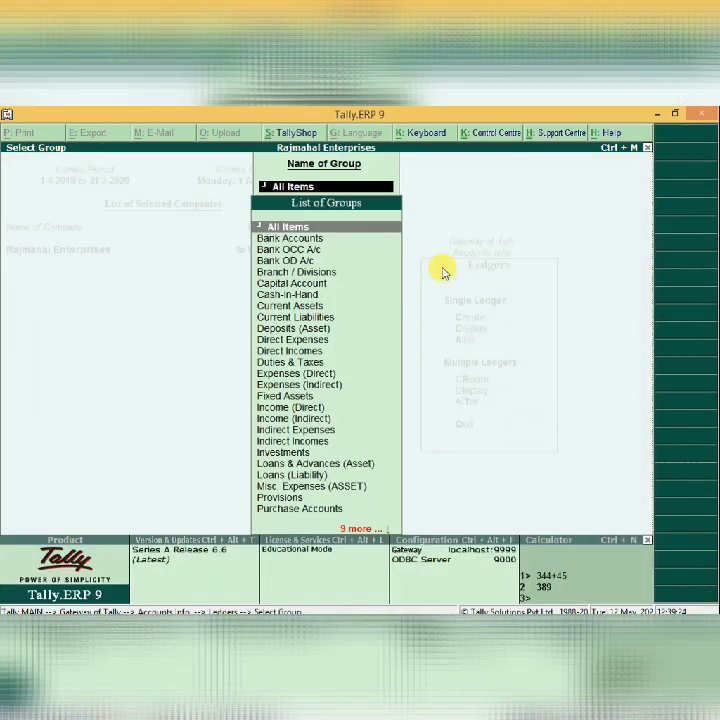
key("Escape")
key("Up")
key("Up")
key("Up")
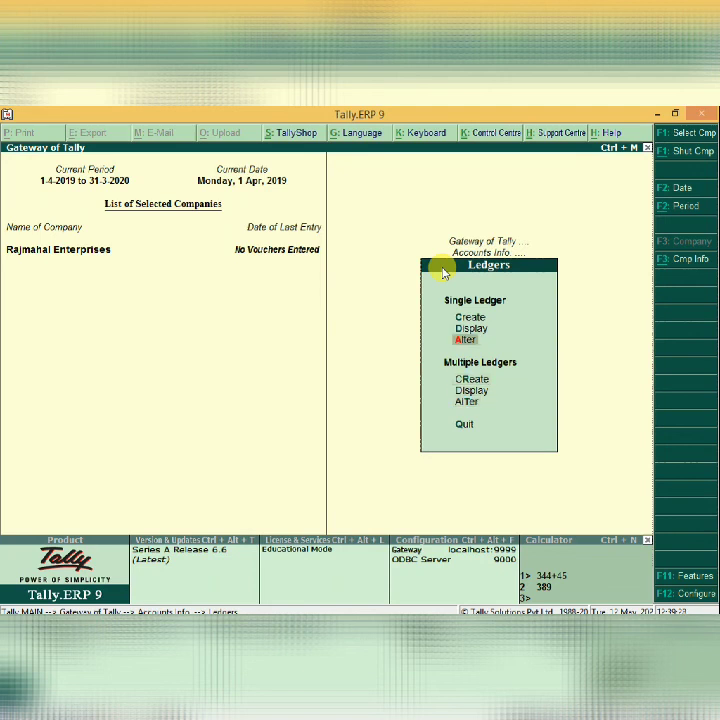
Re-save Sbi A/c under Bank Accounts with its bank name as Not Applicable.
key("Return")
key("Down")
key("Down")
key("Down")
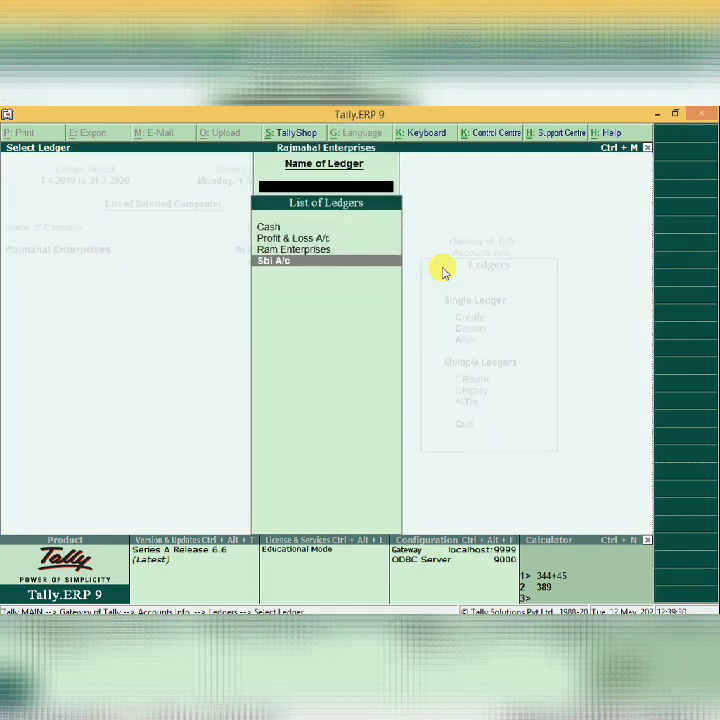
key("Return")
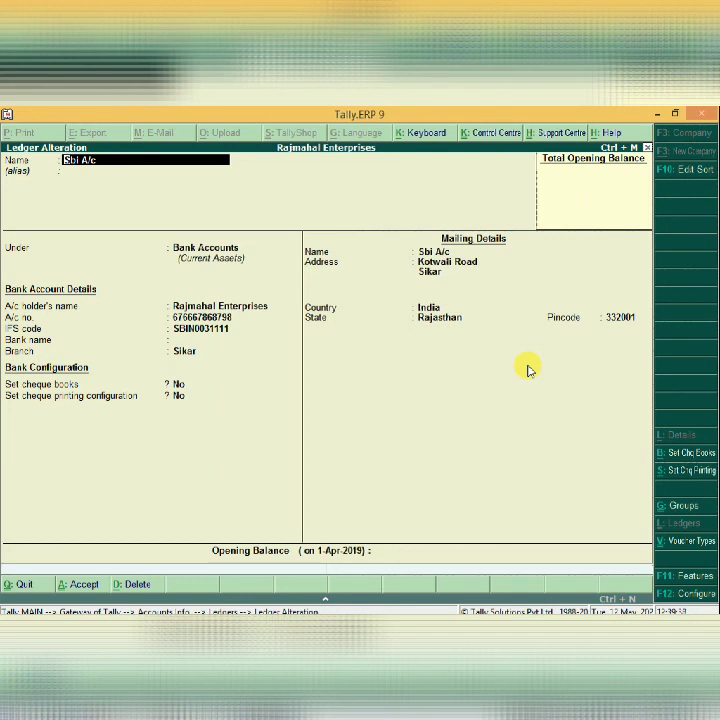
key("Return")
key("Return")
key("Return")
key("Return")
key("Return")
key("Return")
key("Return")
key("Return")
key("Return")
key("Return")
key("Return")
key("Return")
key("Return")
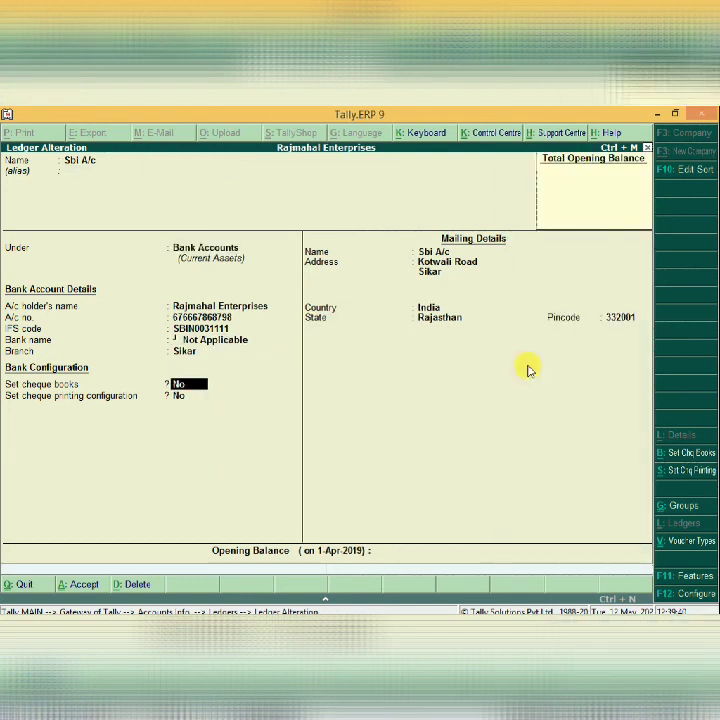
key("Return")
key("Return")
key("Return")
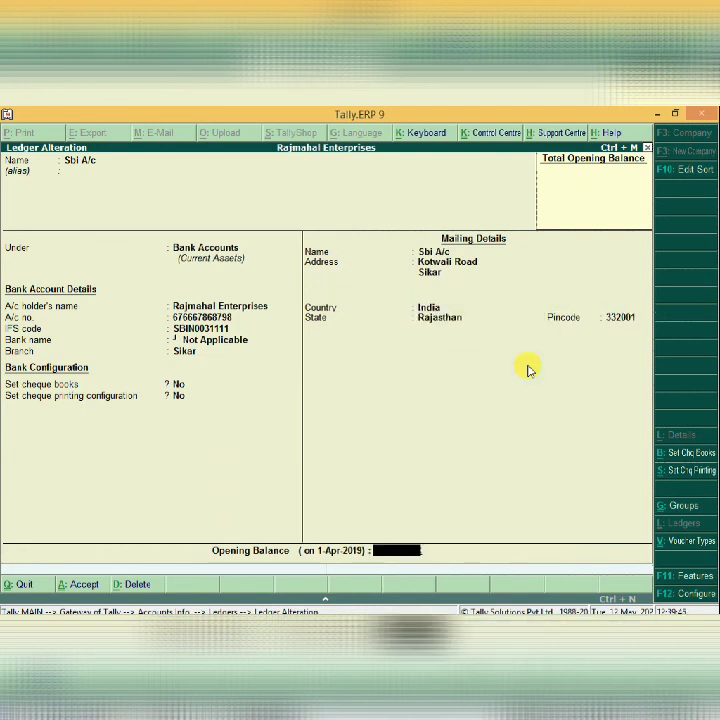
key("Return")
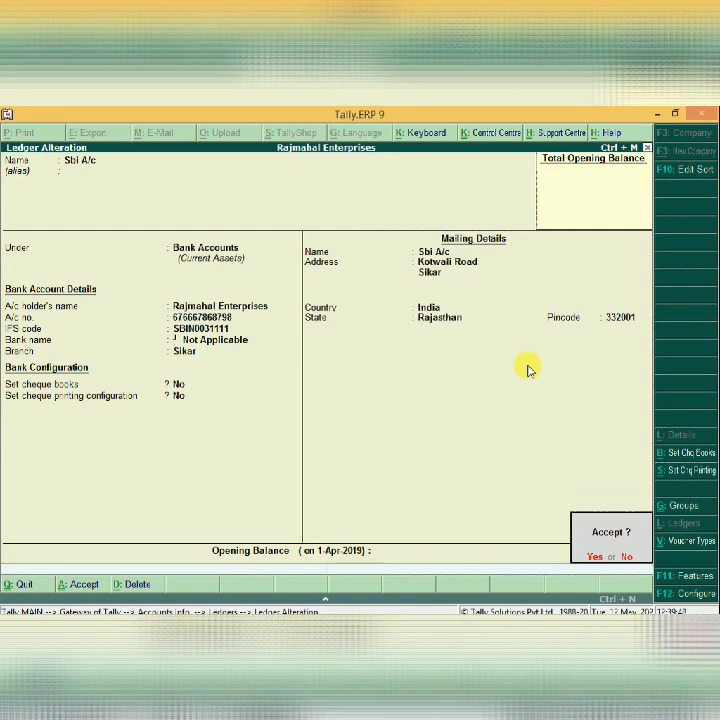
key("Return")
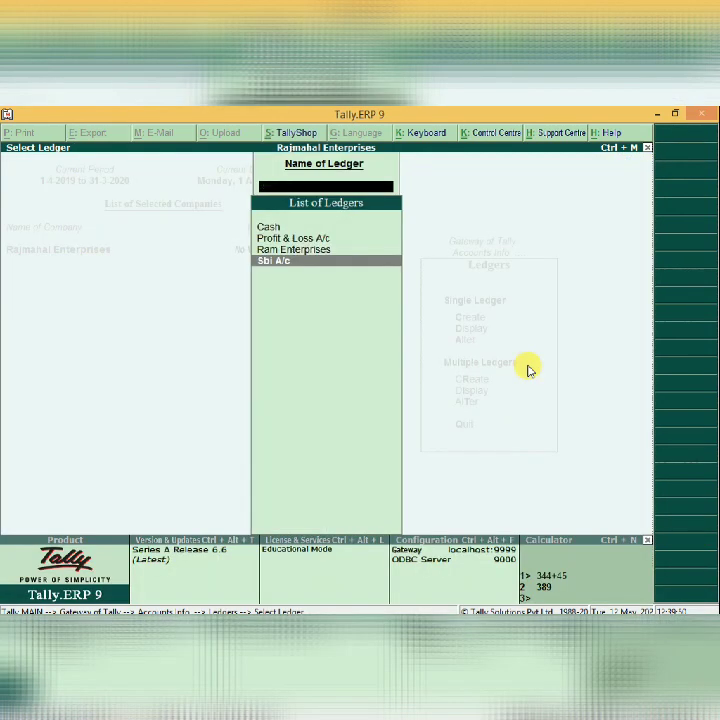
key("Escape")
key("Escape")
key("Escape")
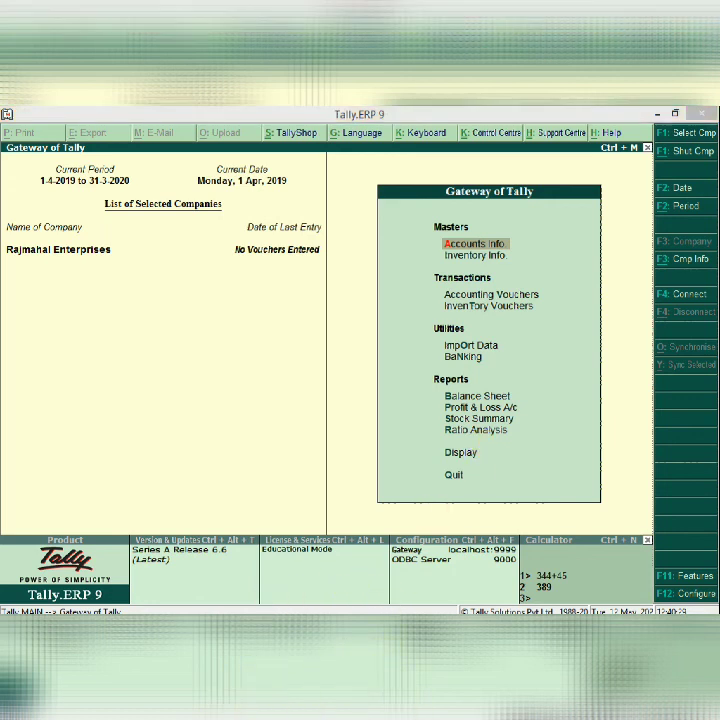
Return to the Gateway of Tally main menu.
left_click(256, 613)
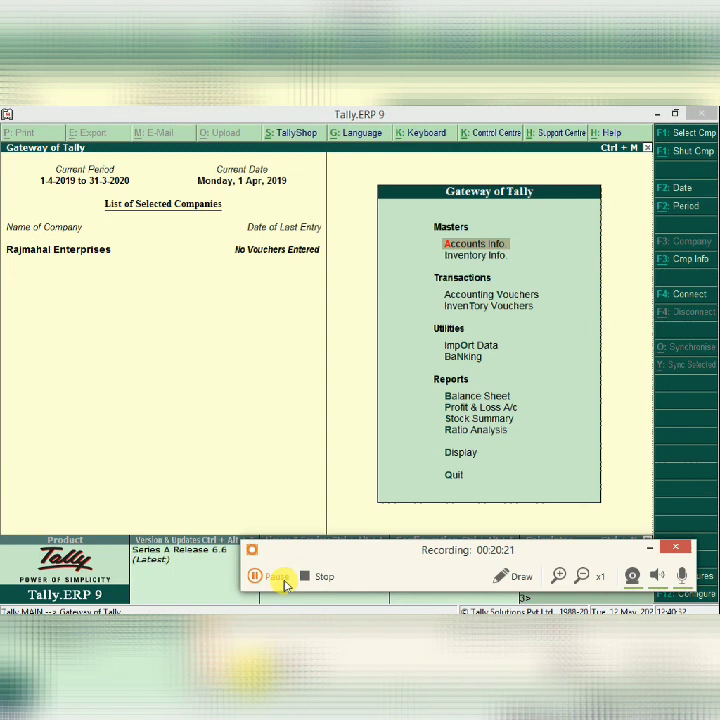